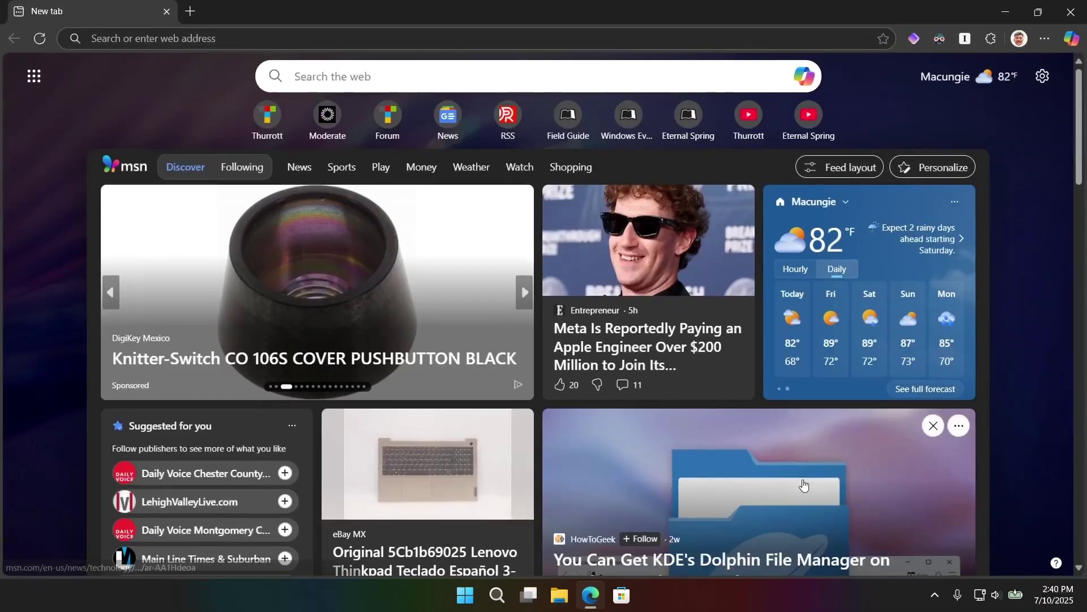
# - Look at the installed extensions list and the browsing history, then close them
pyautogui.click(990, 38)
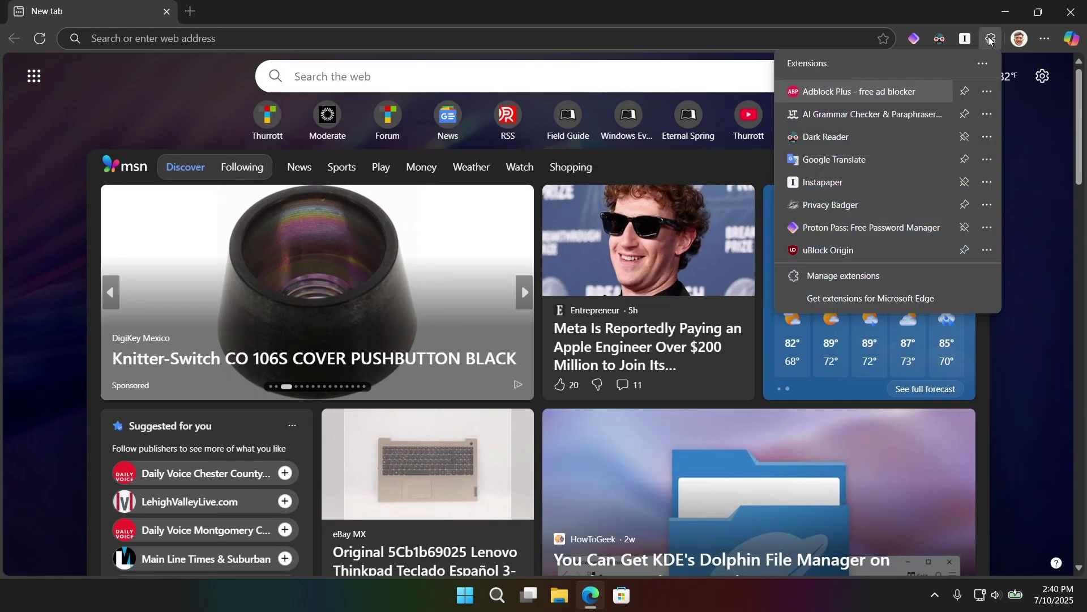
pyautogui.click(991, 39)
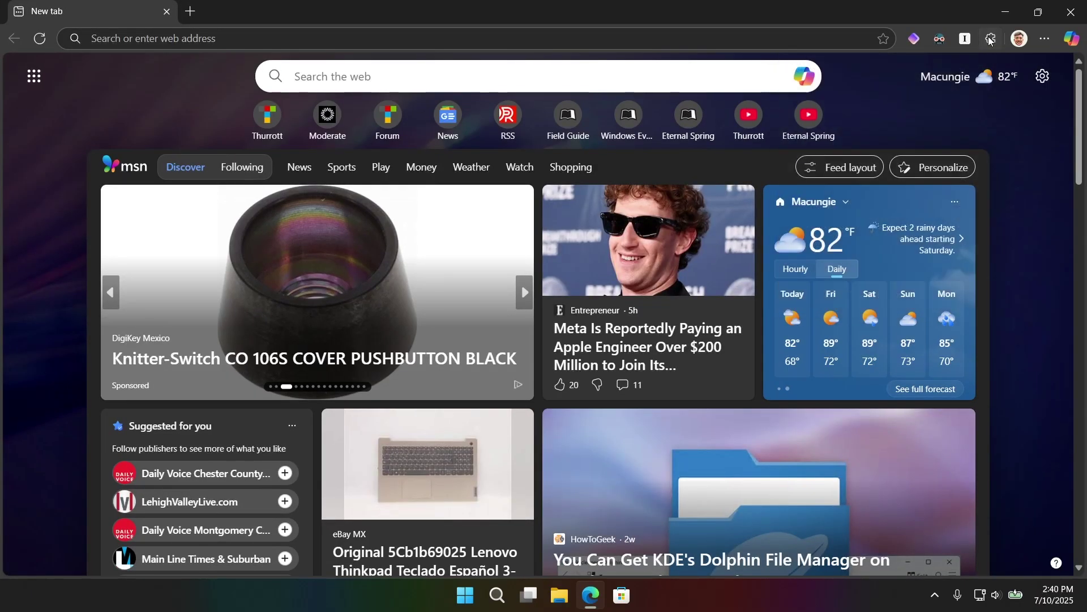
pyautogui.click(1045, 42)
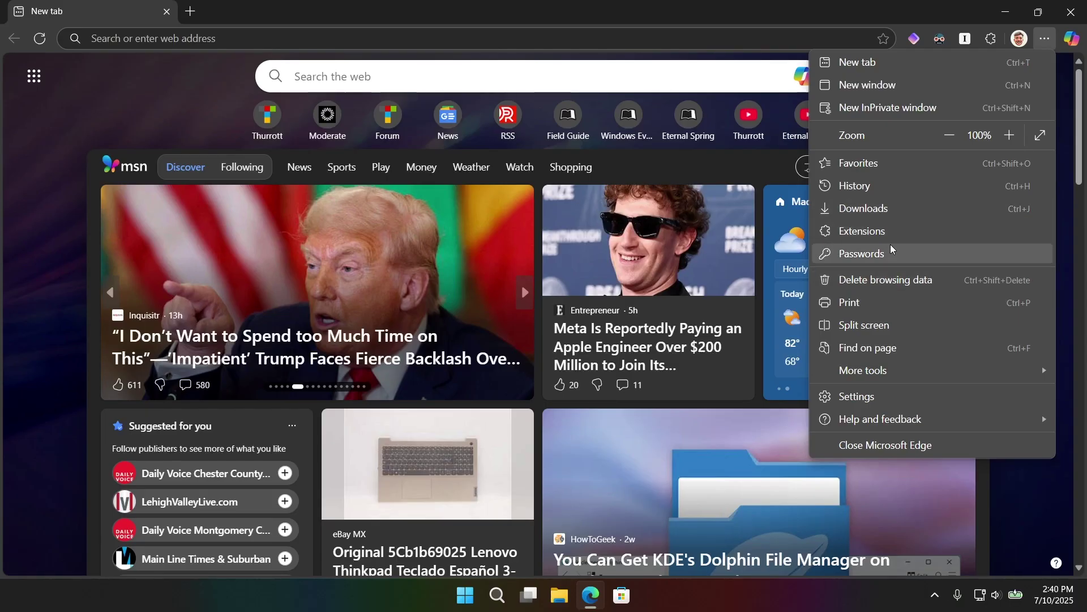
pyautogui.click(895, 191)
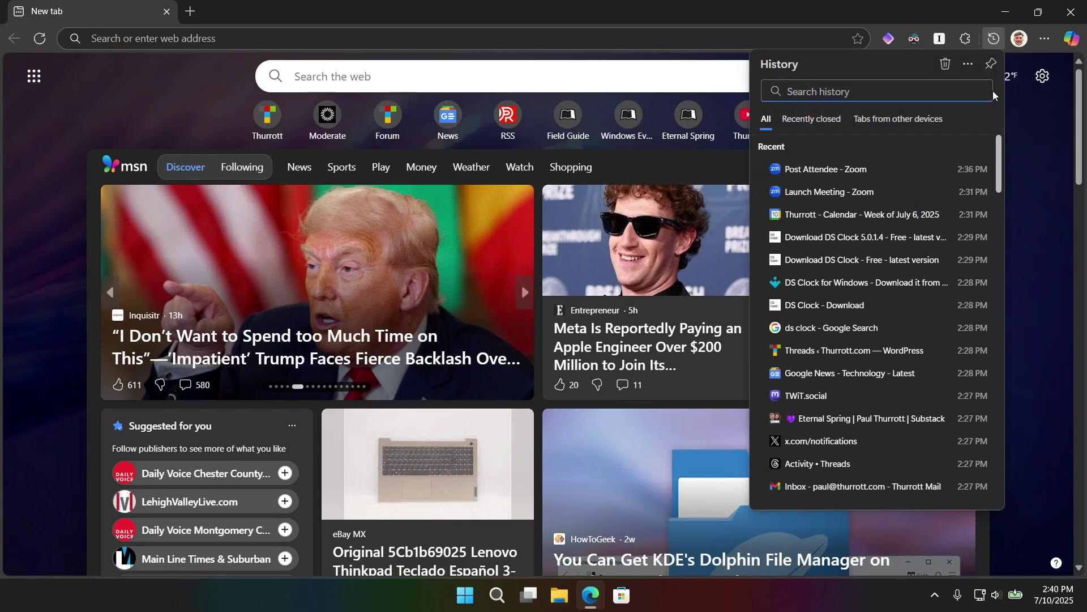
pyautogui.click(929, 18)
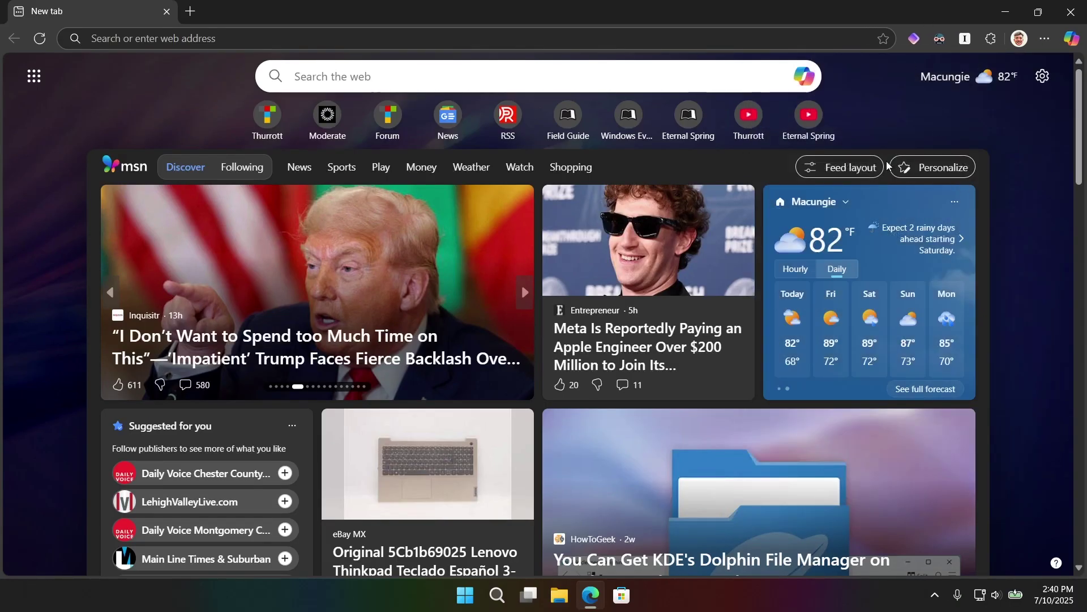
# - Scroll up and down through the current page
pyautogui.scroll(-5, 886, 177)
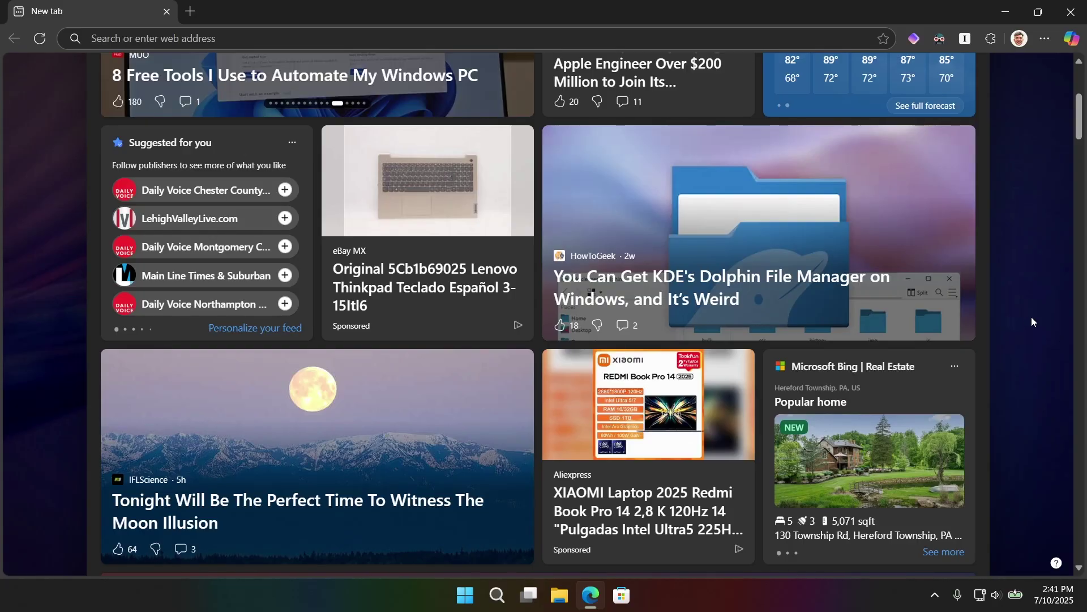
pyautogui.scroll(5, 1030, 317)
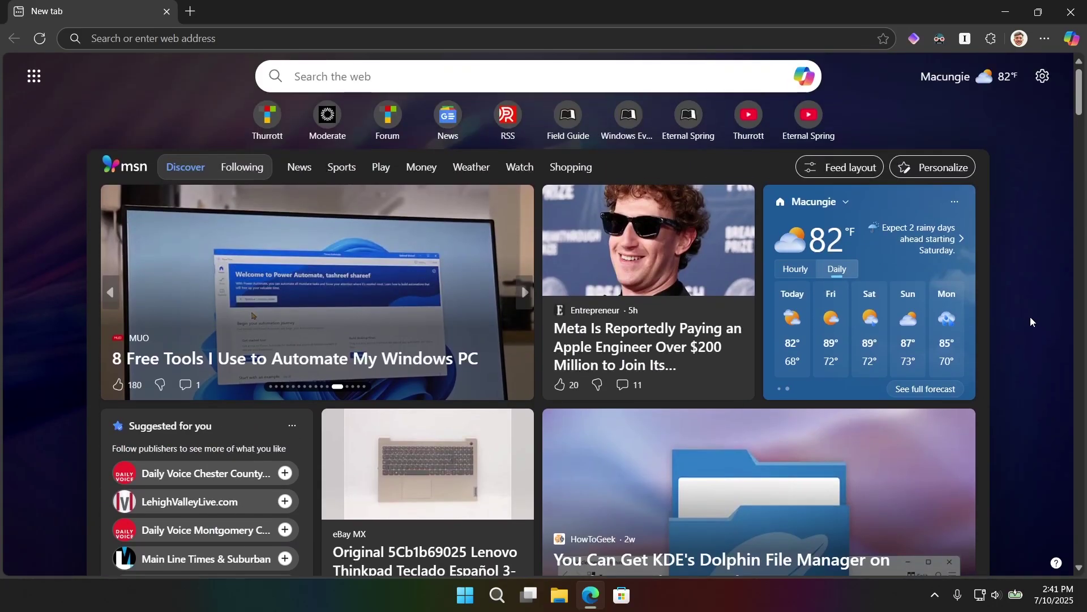
pyautogui.scroll(-5, 1030, 320)
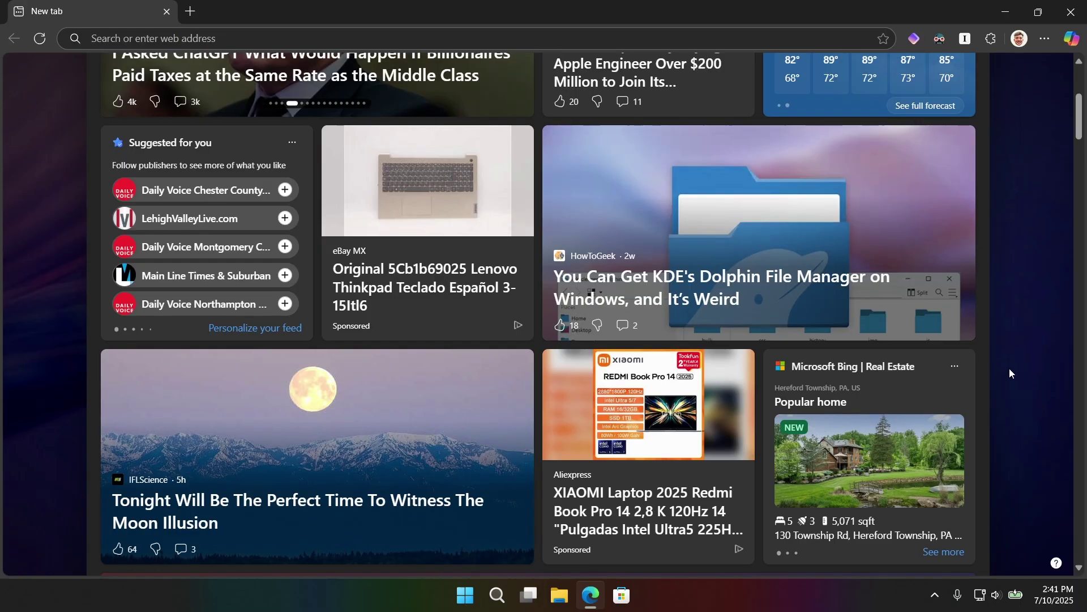
pyautogui.scroll(-2, 942, 431)
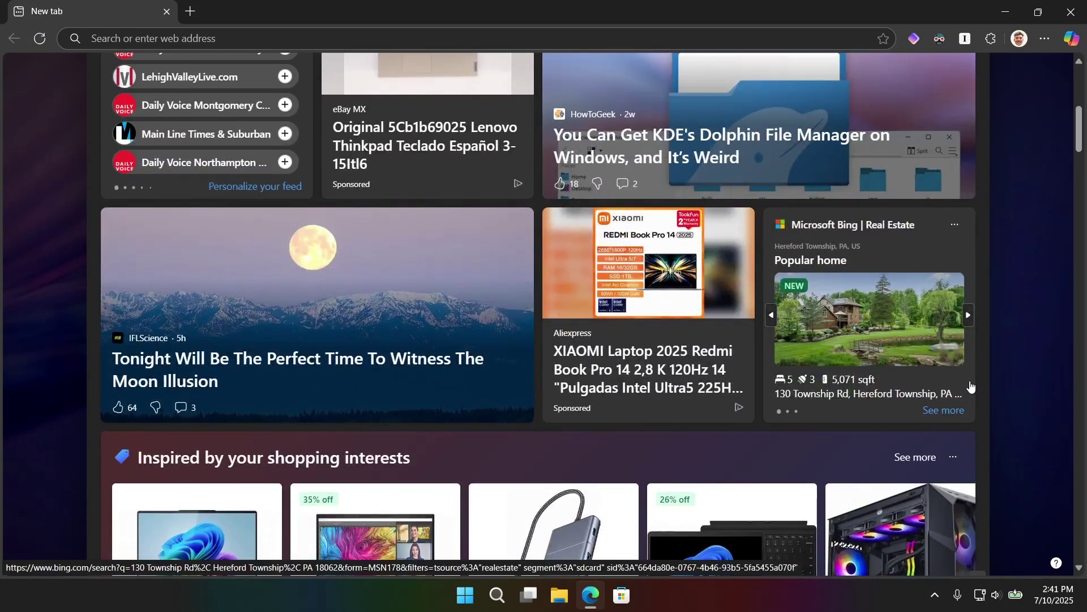
pyautogui.scroll(2, 1036, 371)
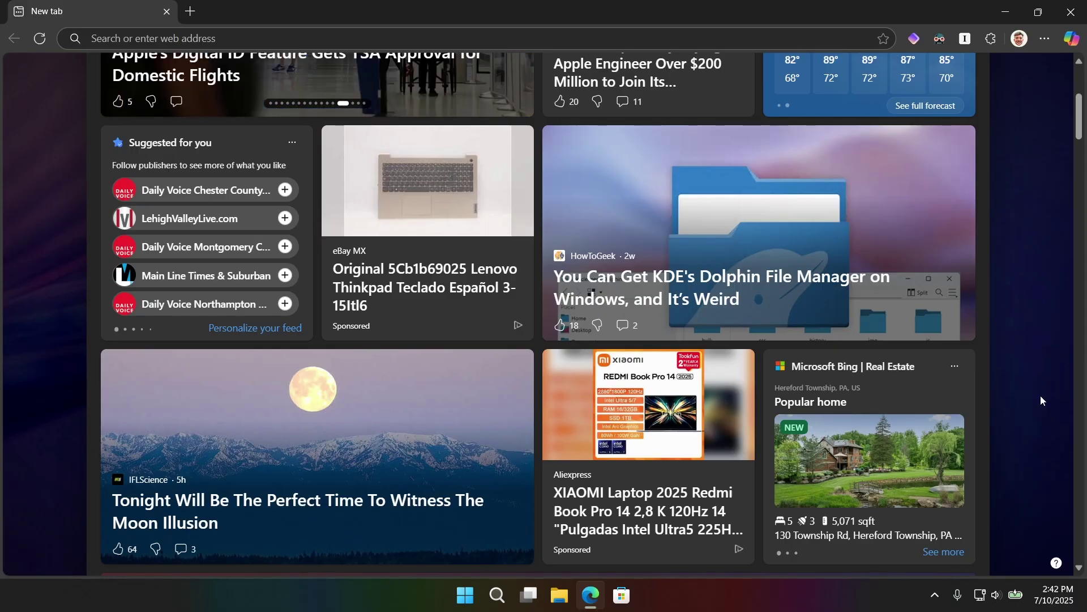
pyautogui.scroll(2, 1046, 409)
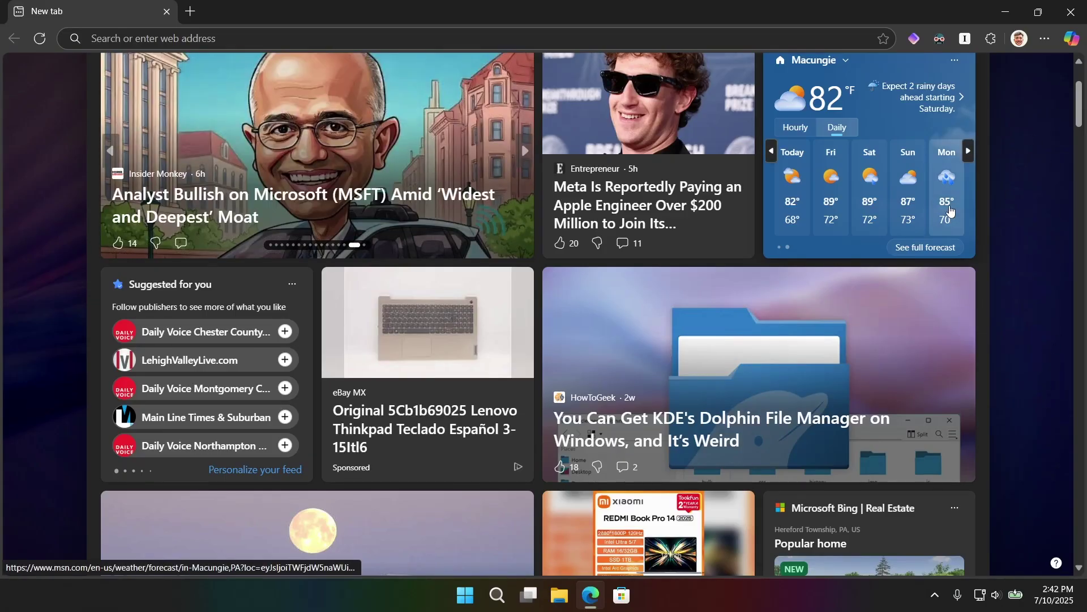
# - Go to thurrott.com and open the top story about new Windows 11 builds
pyautogui.hotkey('ctrl', 'l')
pyautogui.write('thurro')
pyautogui.press('Return')
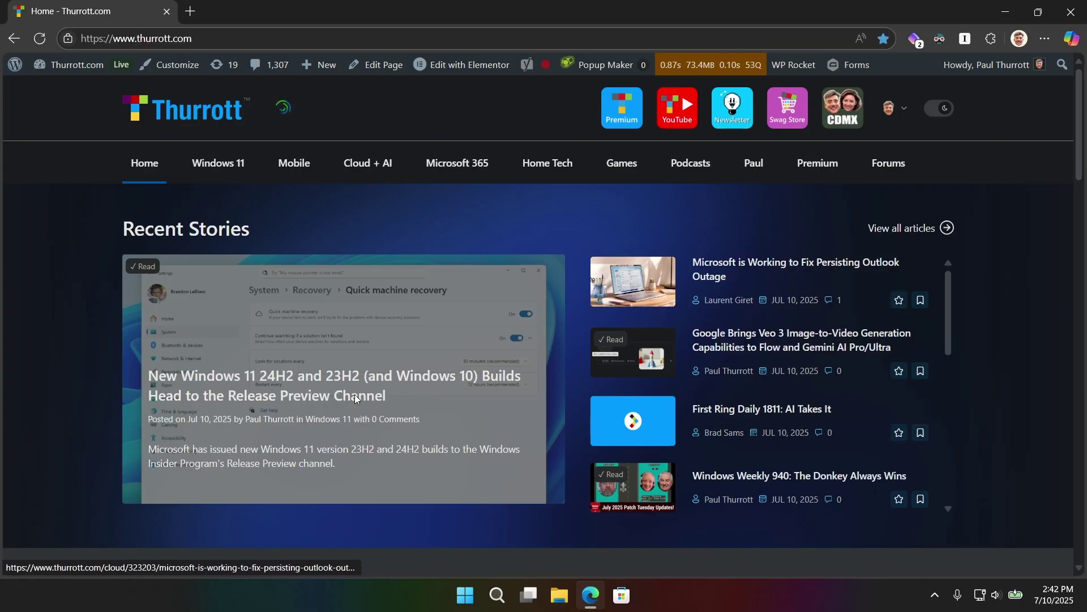
pyautogui.click(524, 276)
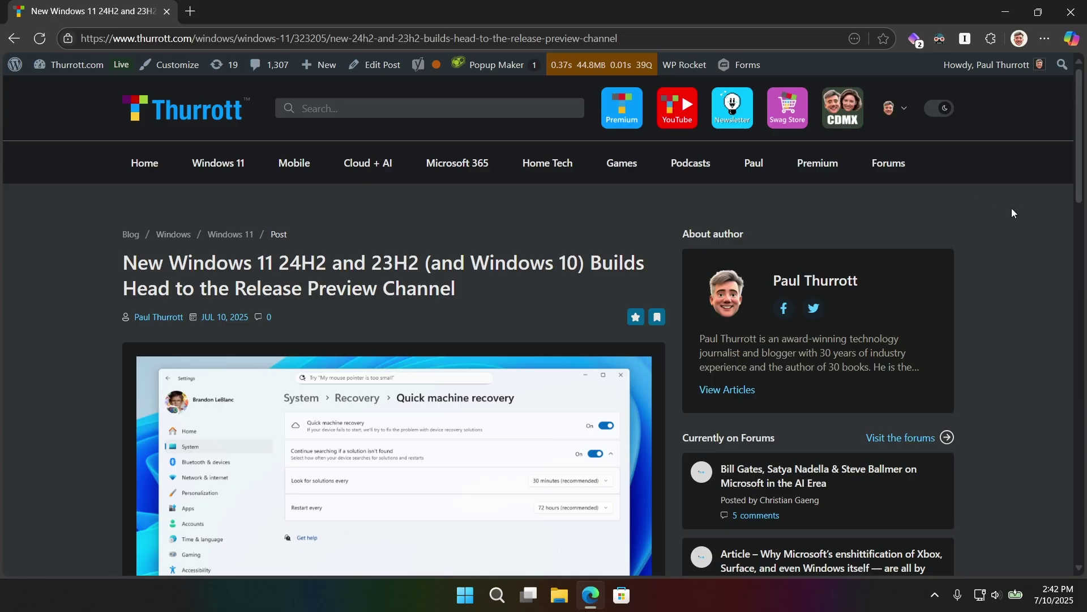
# - Ask Copilot to summarize the Windows builds article and scroll through its summary
pyautogui.click(1070, 45)
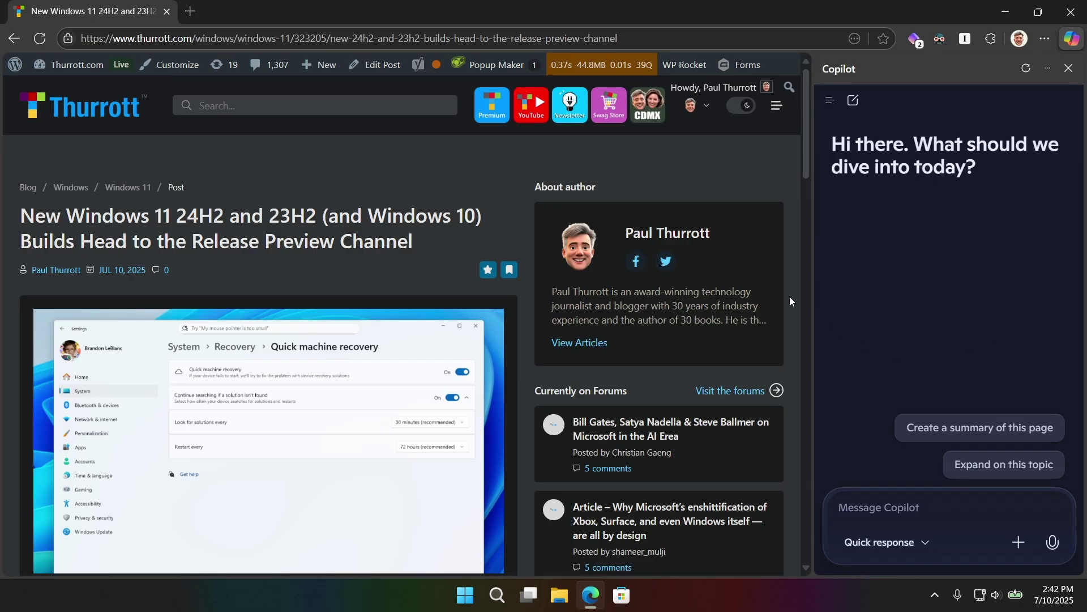
pyautogui.scroll(-3, 790, 300)
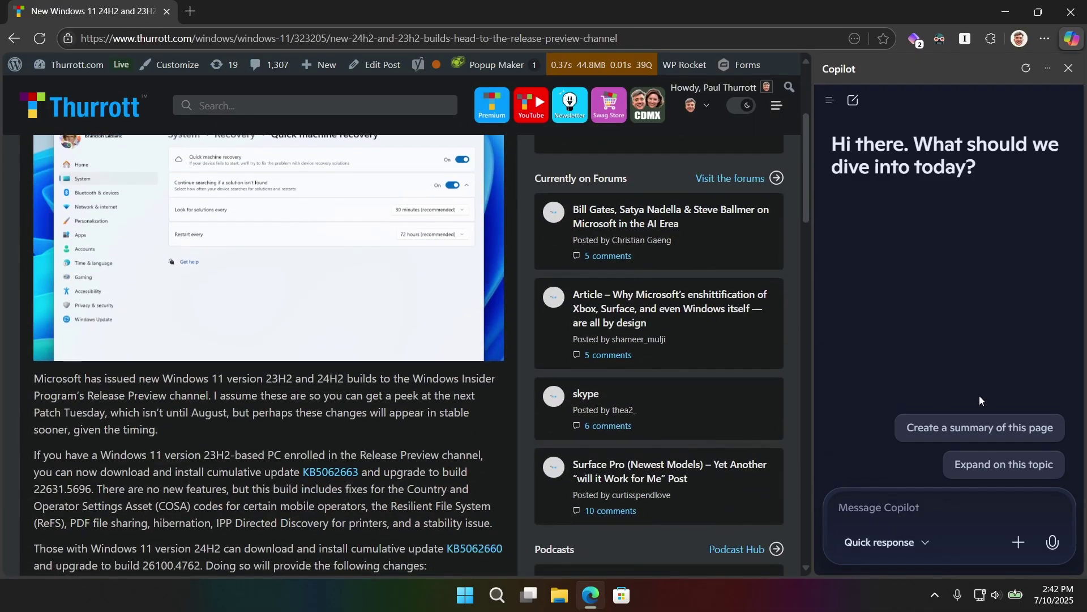
pyautogui.scroll(-2, 698, 362)
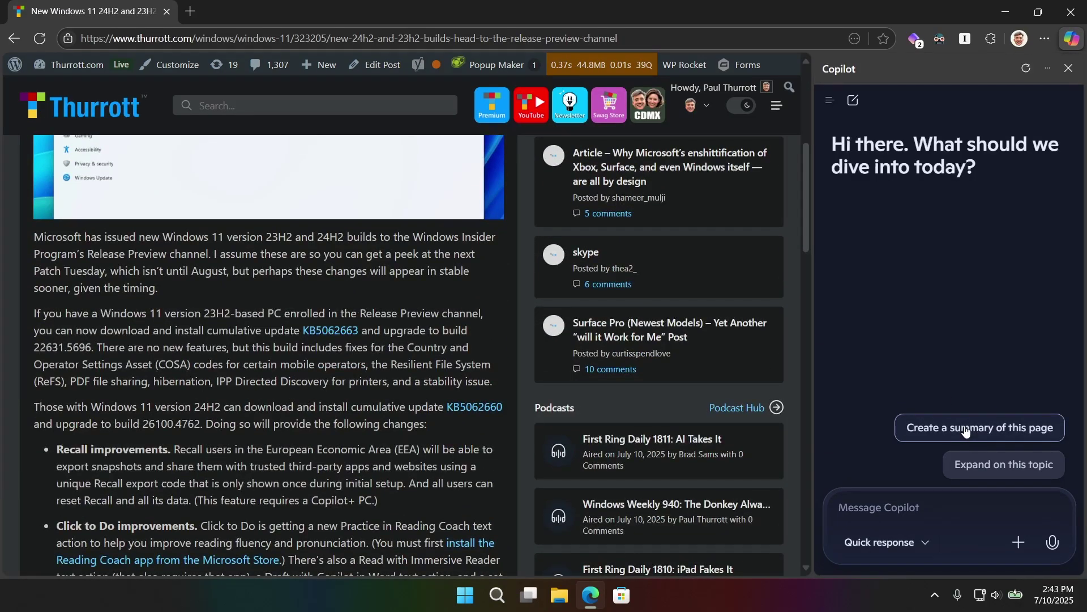
pyautogui.click(966, 429)
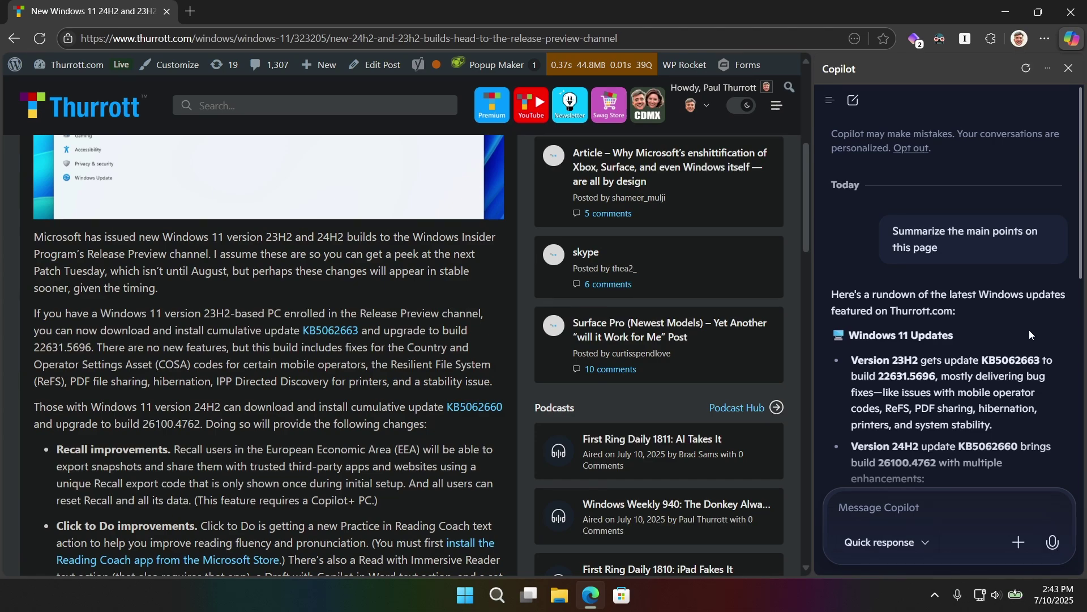
pyautogui.scroll(-5, 925, 378)
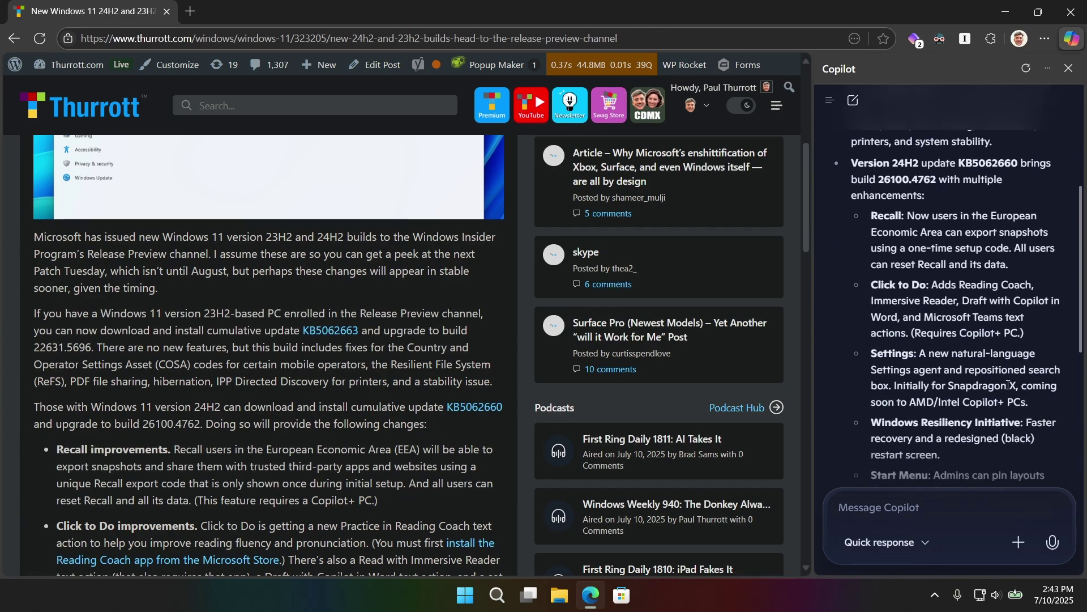
pyautogui.scroll(-3, 1008, 388)
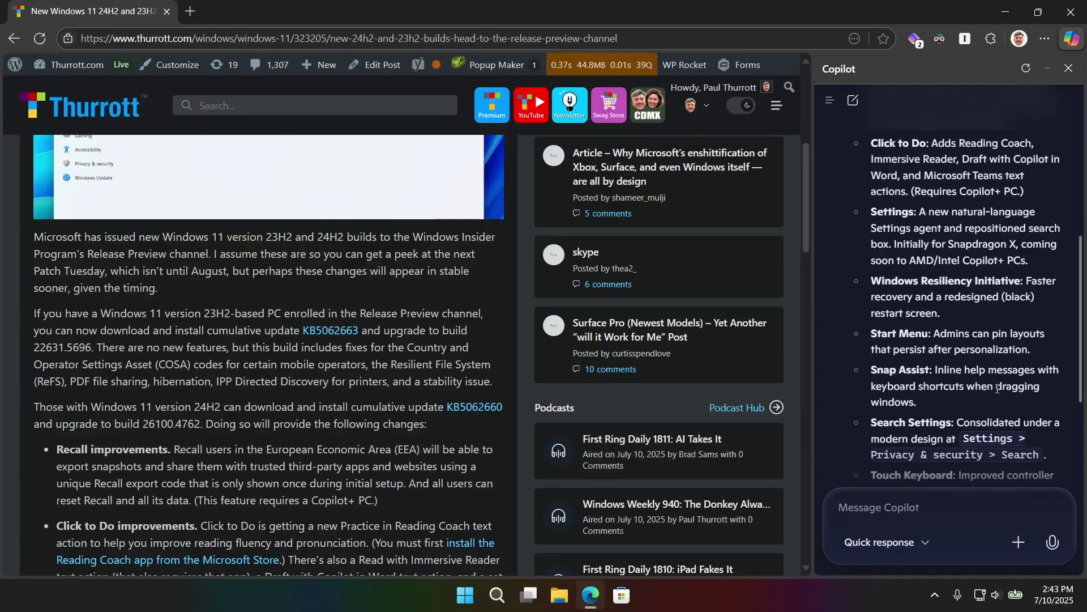
pyautogui.scroll(-7, 453, 338)
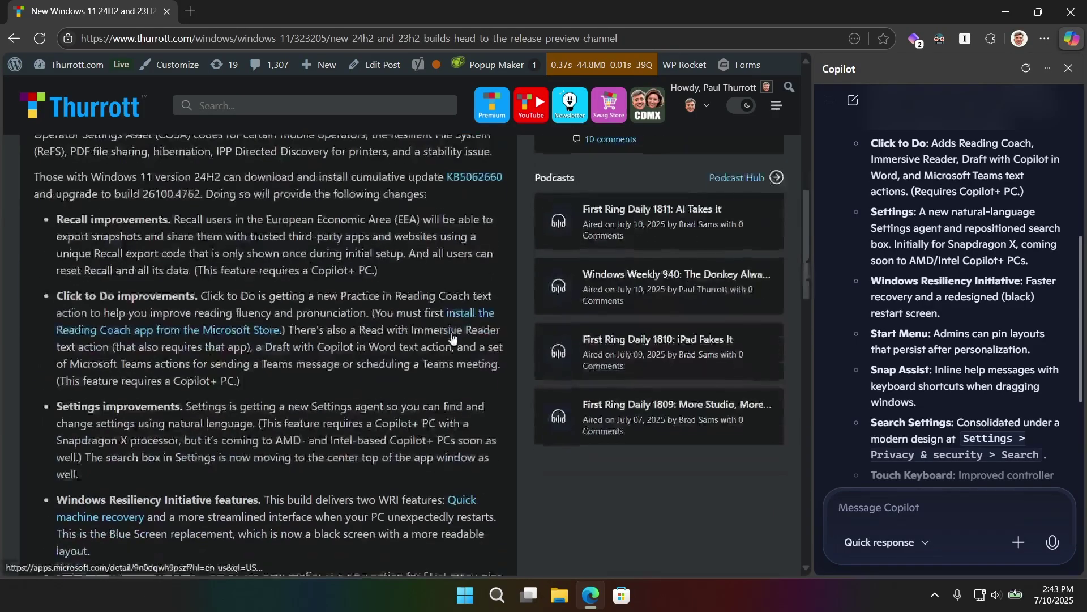
pyautogui.scroll(-4, 988, 293)
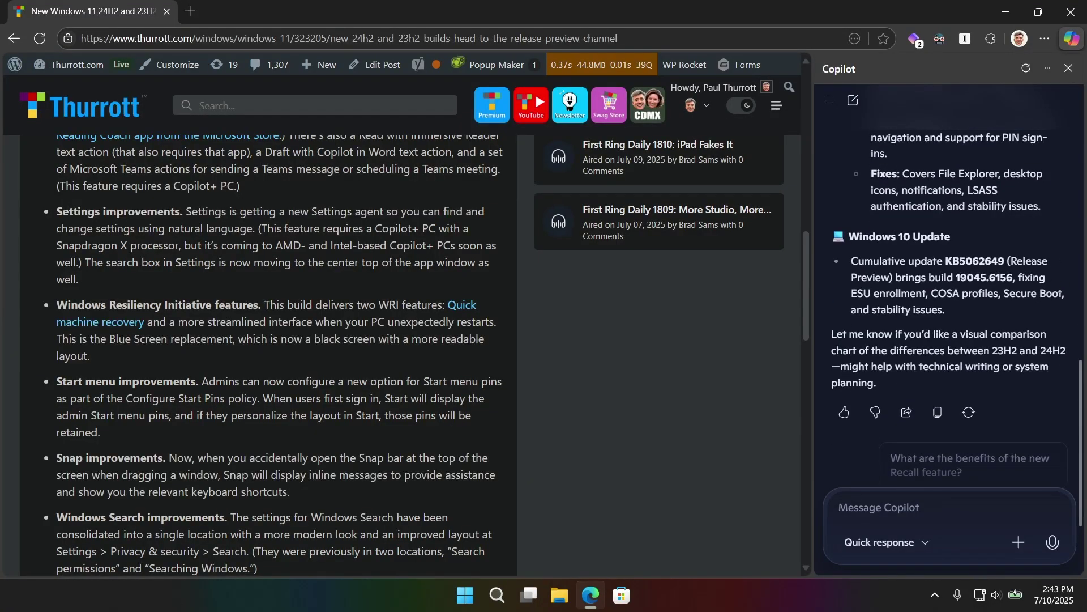
# - Close the Copilot pane and turn on vertical tabs from the tab's context menu
pyautogui.click(1069, 68)
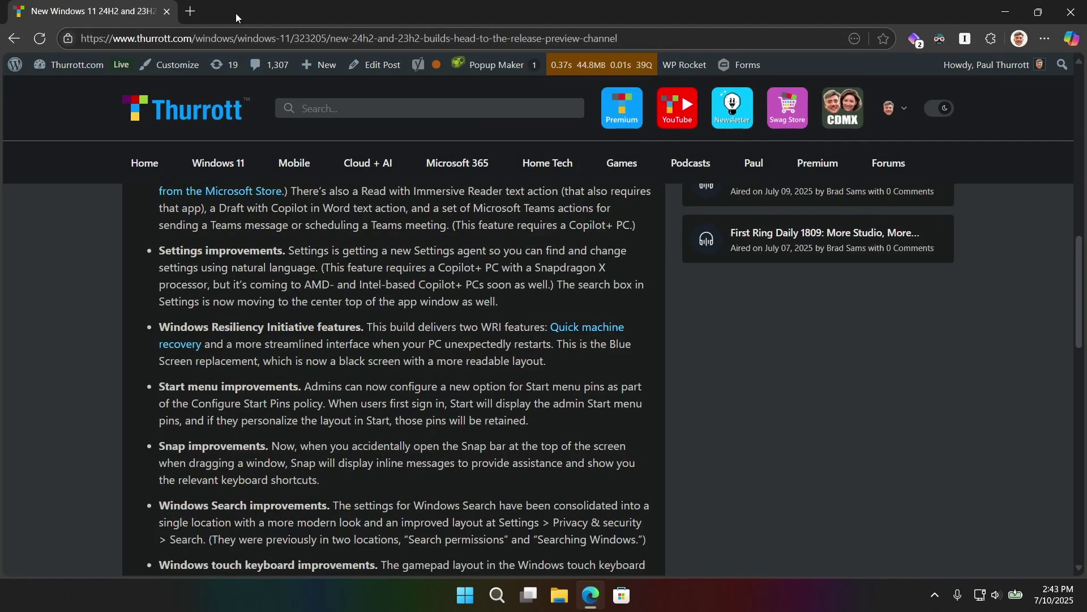
pyautogui.rightClick(138, 11)
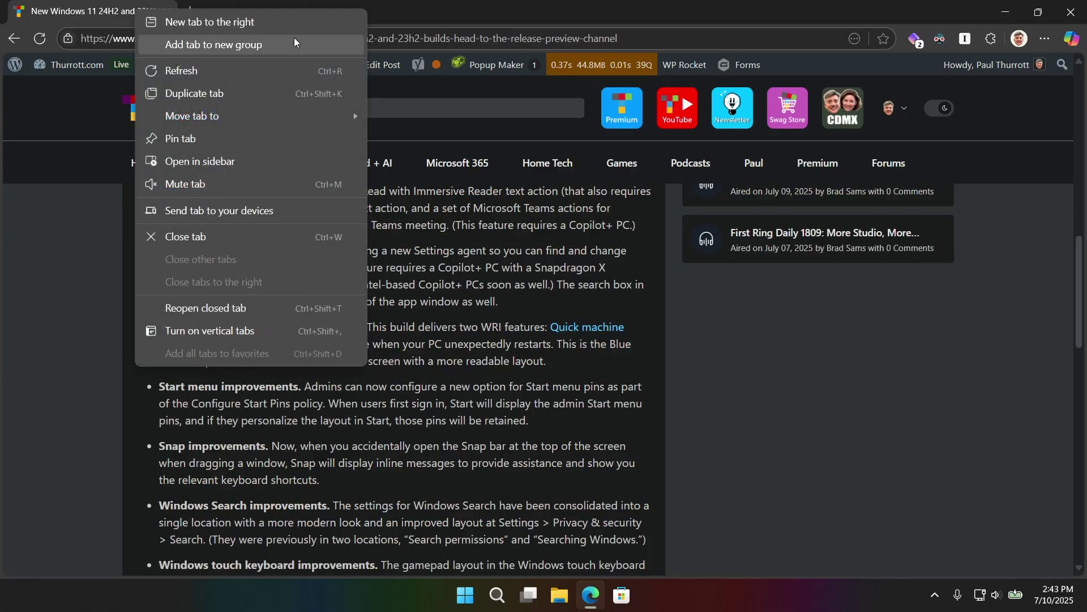
pyautogui.click(295, 331)
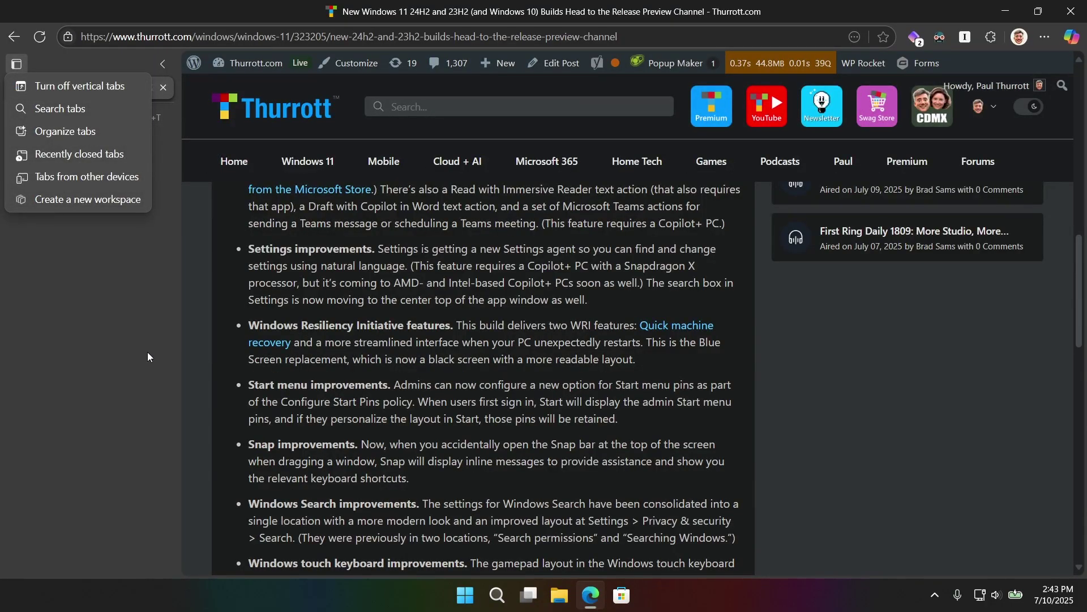
pyautogui.click(146, 356)
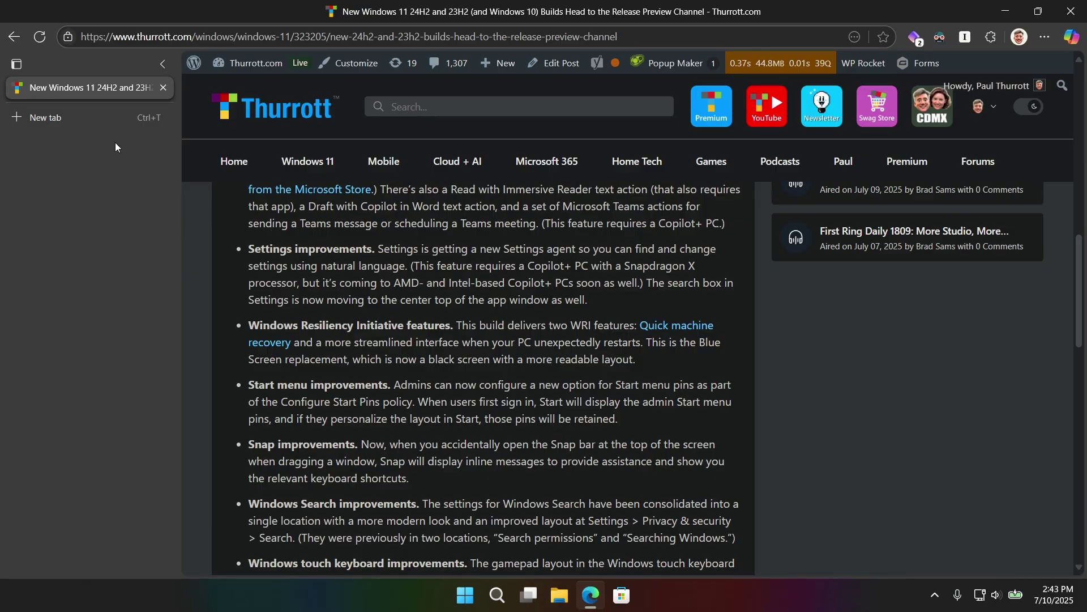
# - Open apple.co in a new tab, collapse the vertical tabs to icons, and return to Thurrott
pyautogui.click(65, 116)
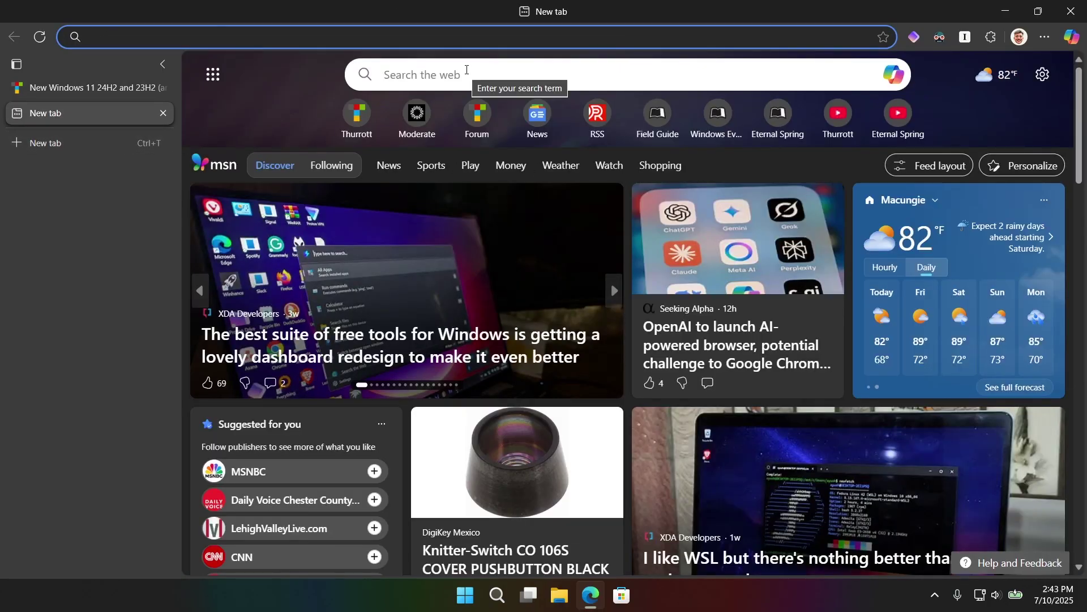
pyautogui.write('apple')
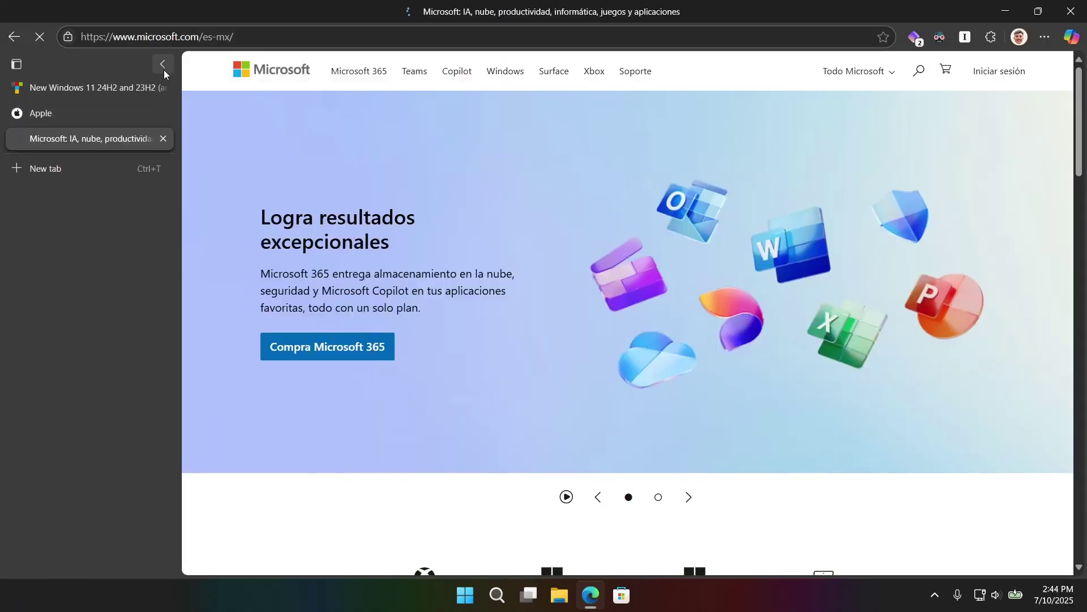
pyautogui.click(162, 64)
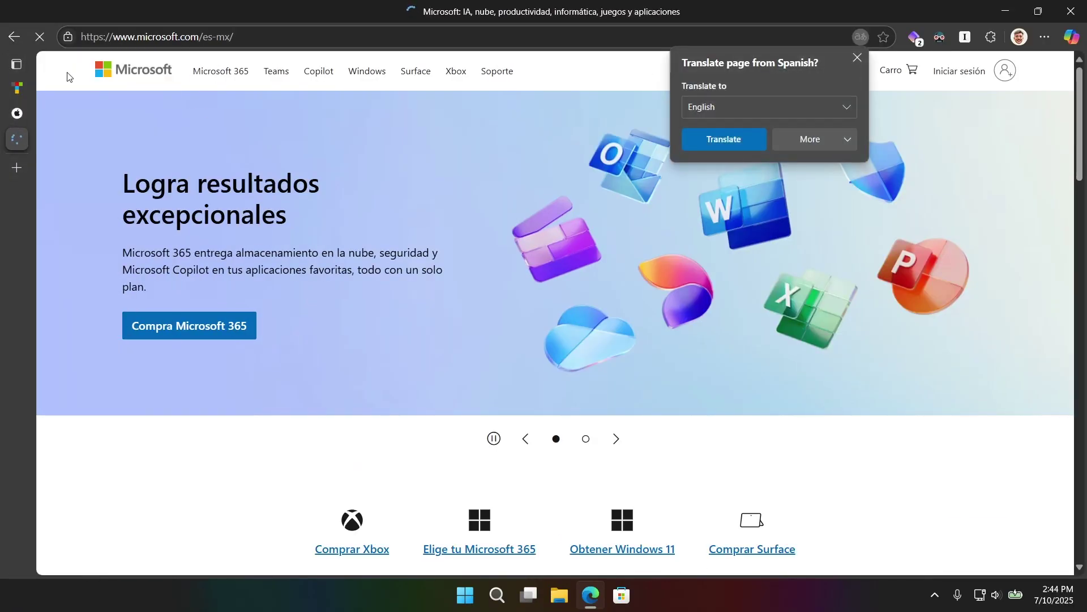
pyautogui.click(163, 64)
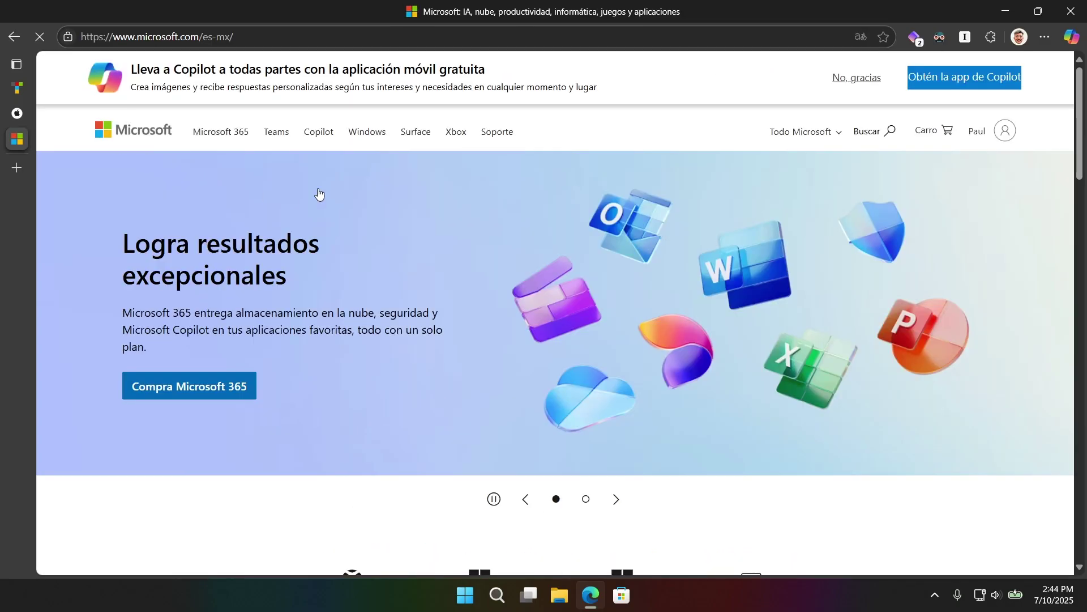
pyautogui.click(17, 88)
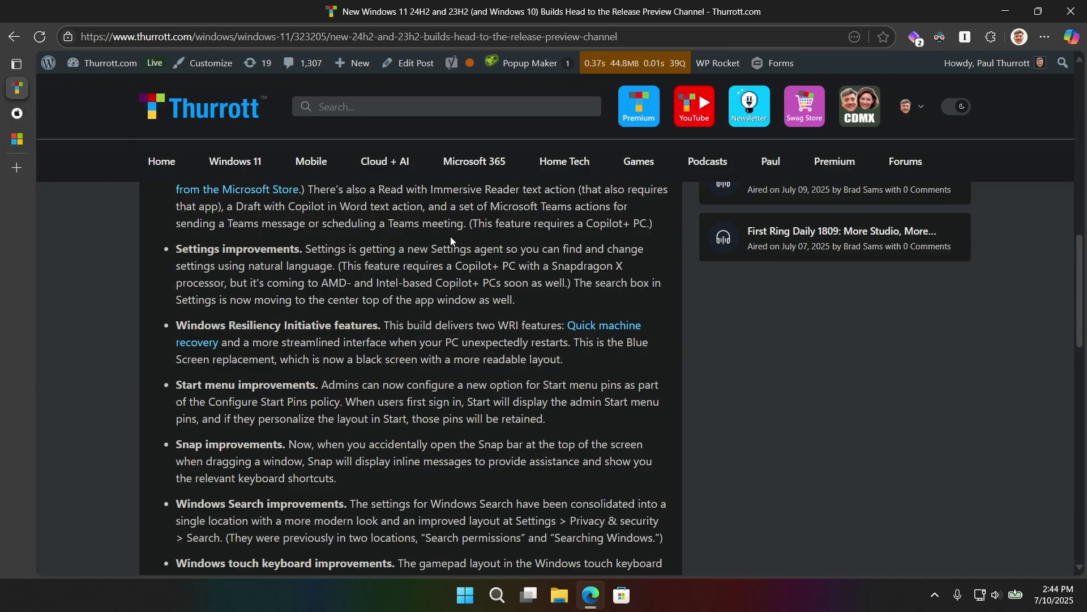
# - Turn off vertical tabs so the tabs return to a row across the top
pyautogui.moveTo(17, 64)
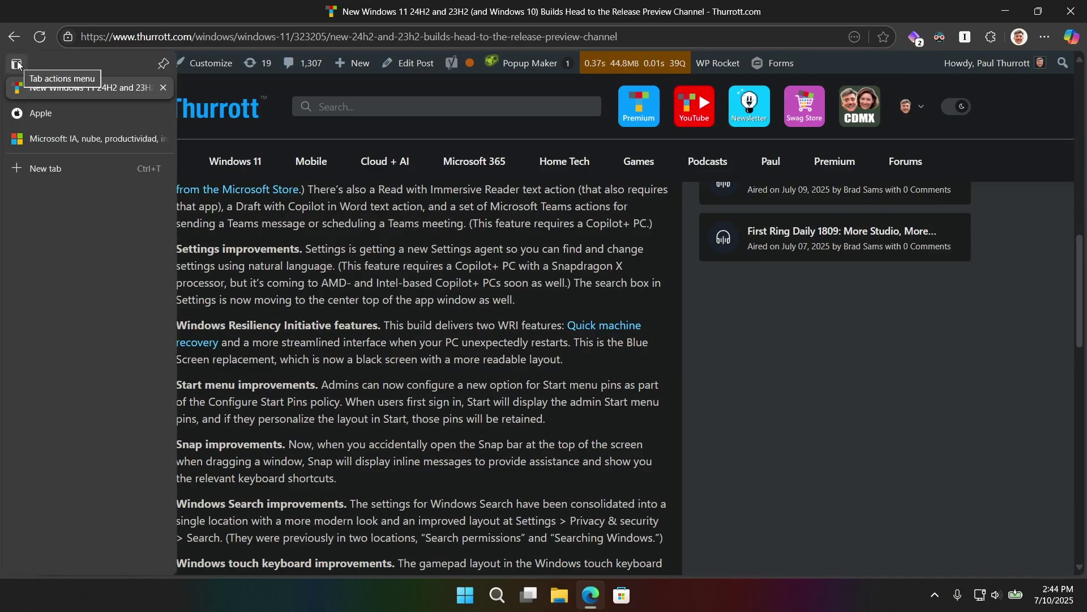
pyautogui.rightClick(17, 42)
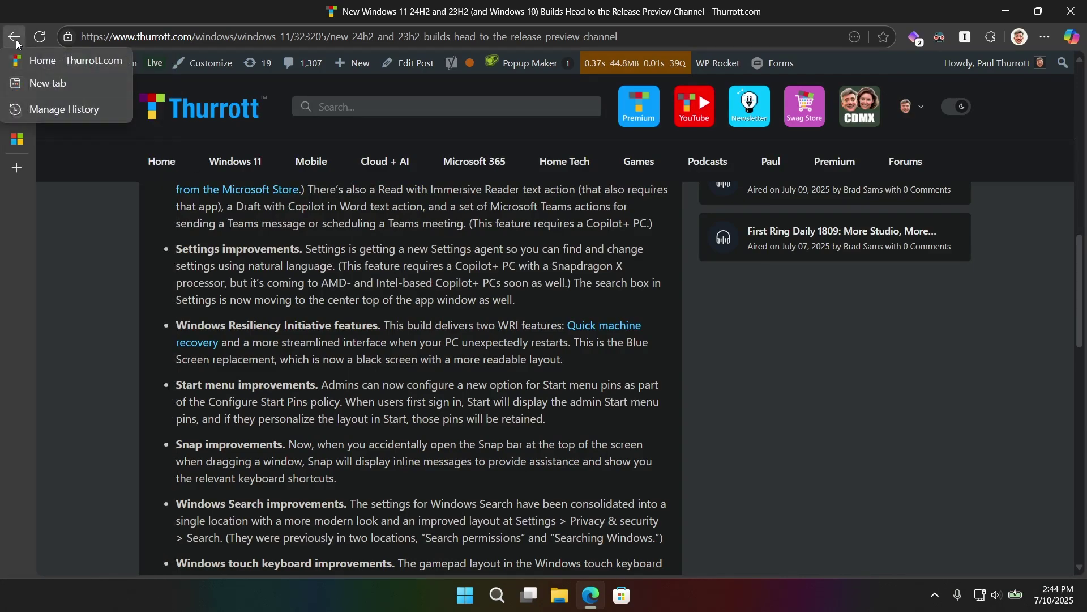
pyautogui.rightClick(15, 195)
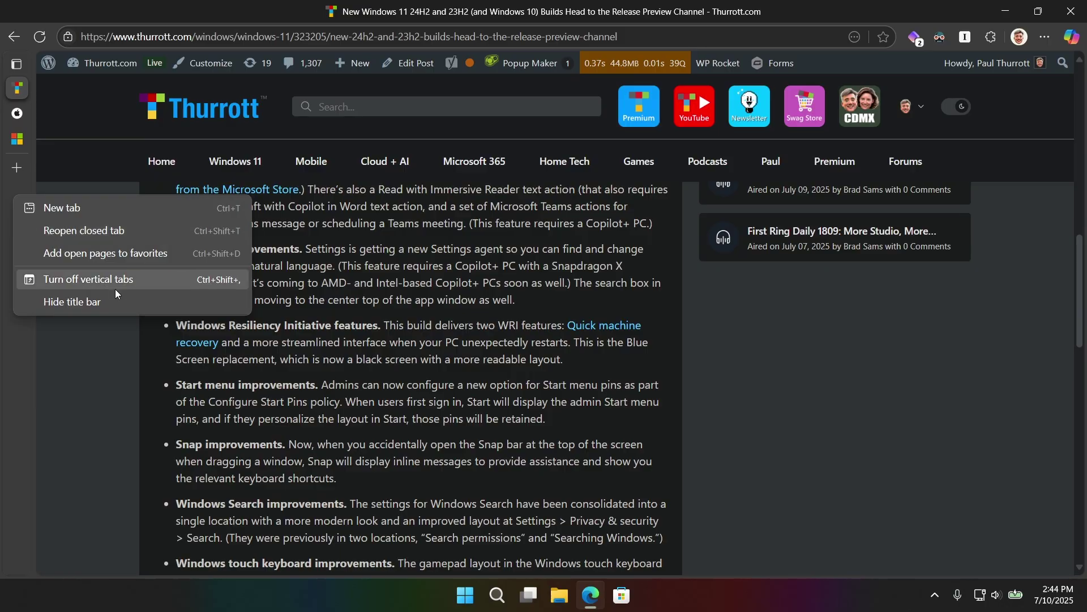
pyautogui.click(151, 278)
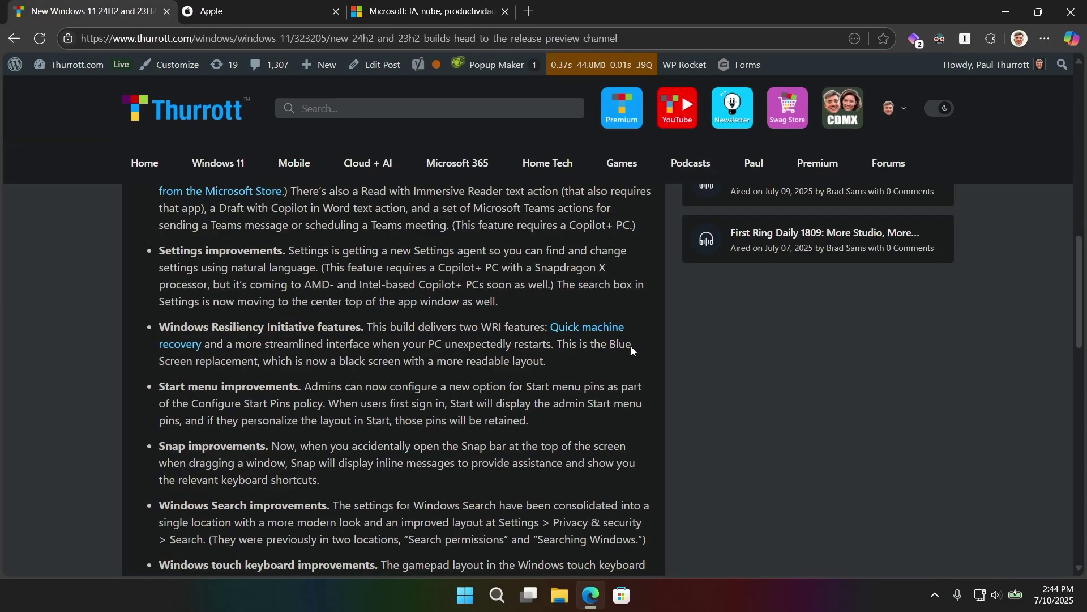
# - Close the Apple and Microsoft tabs with Ctrl+W
pyautogui.click(298, 17)
pyautogui.hotkey('ctrl', 'w')
pyautogui.hotkey('ctrl', 'w')
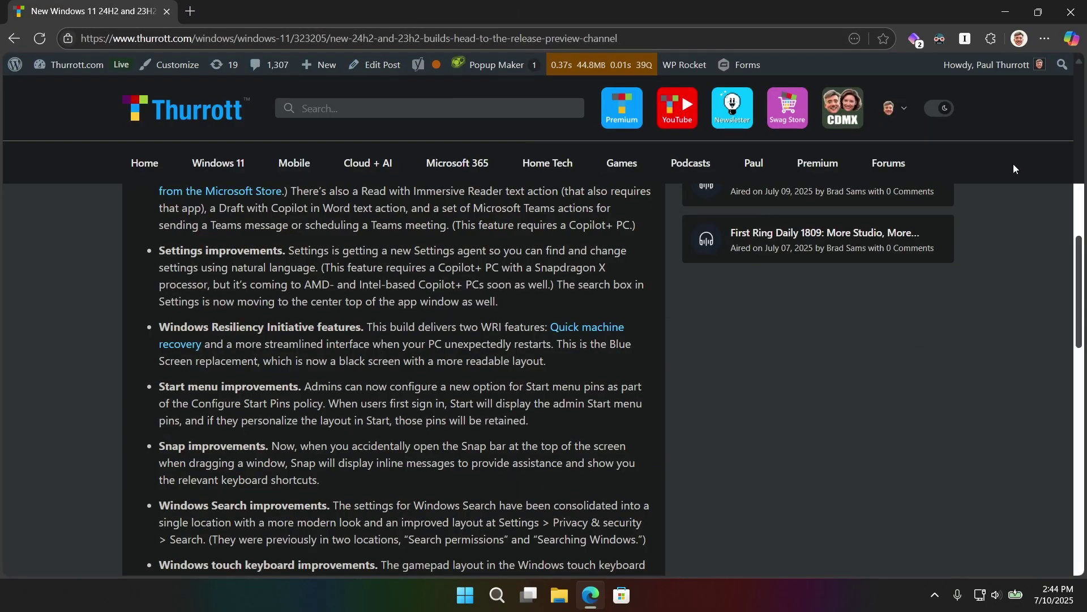
pyautogui.click(1045, 45)
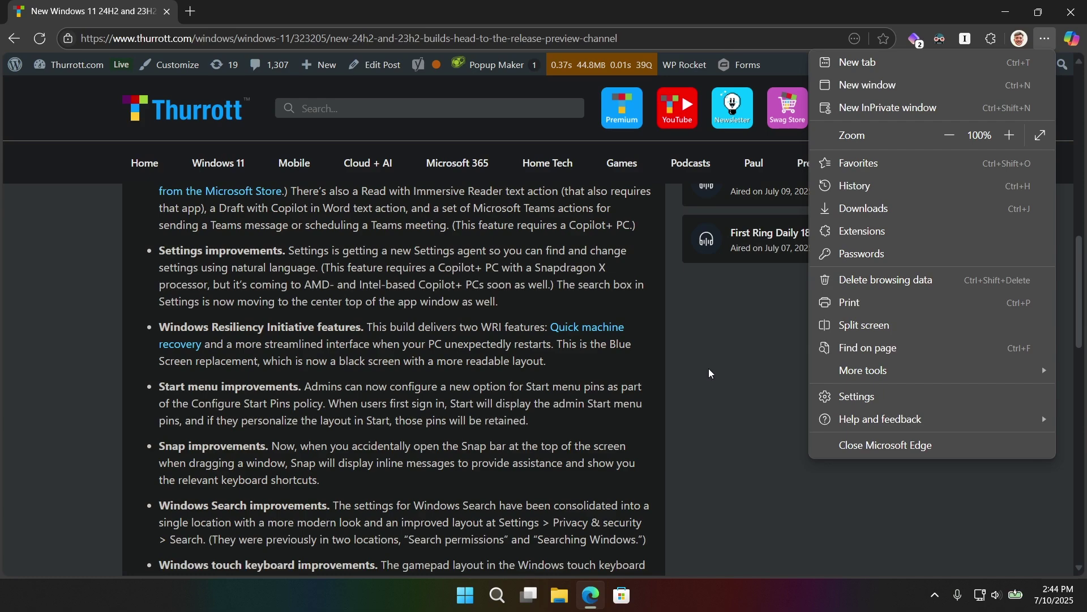
# - Open split screen and search Bing for 'microsoft' in the right-hand pane
pyautogui.click(875, 325)
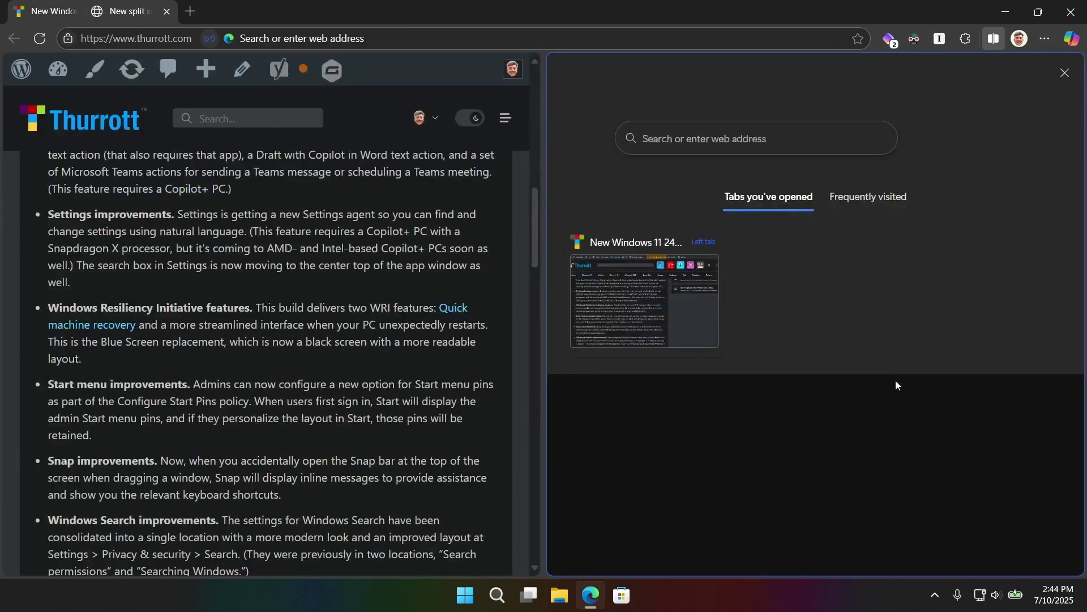
pyautogui.click(778, 142)
pyautogui.write('microo')
pyautogui.press('BackSpace')
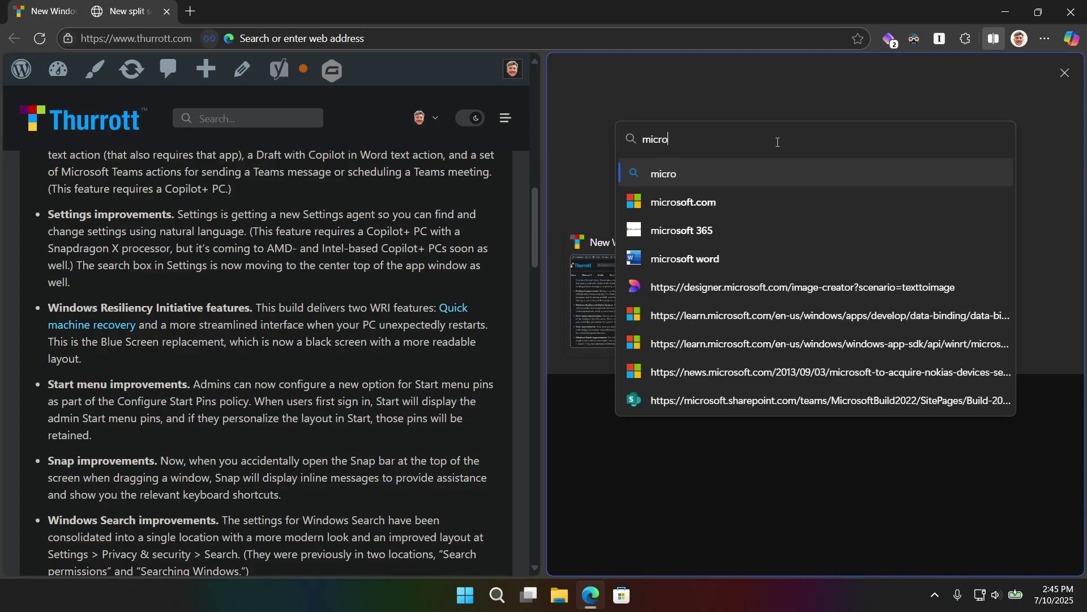
pyautogui.write('soft.com')
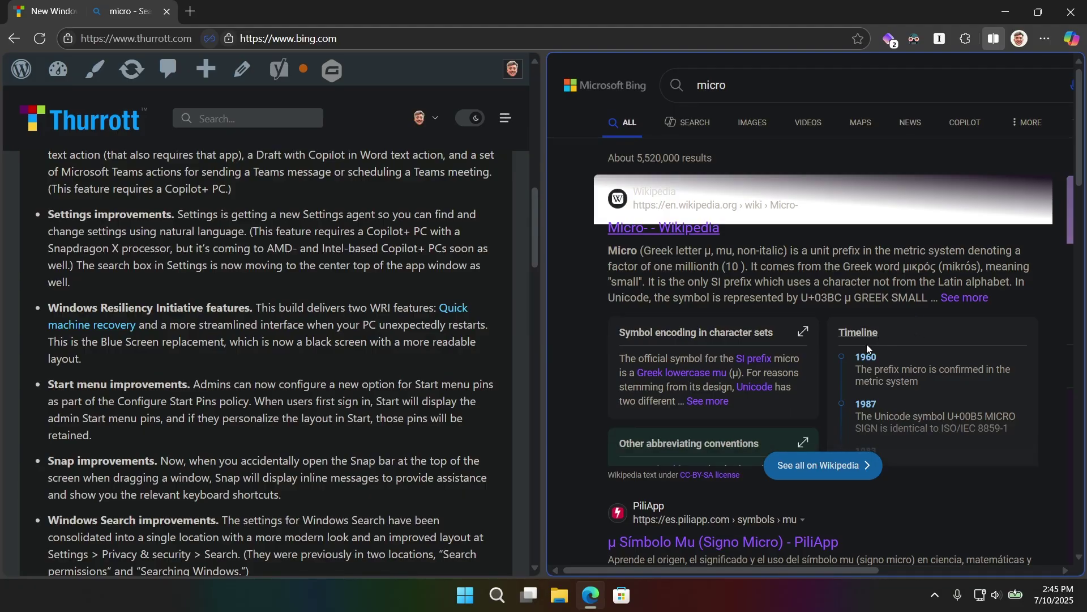
pyautogui.scroll(-1, 358, 290)
pyautogui.scroll(2, 305, 411)
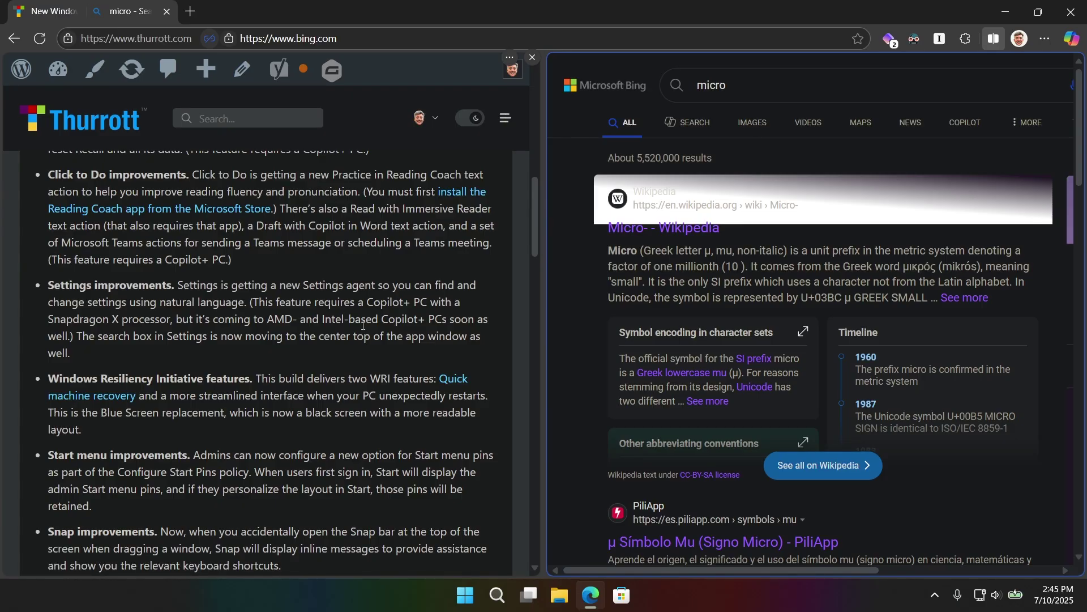
pyautogui.click(736, 74)
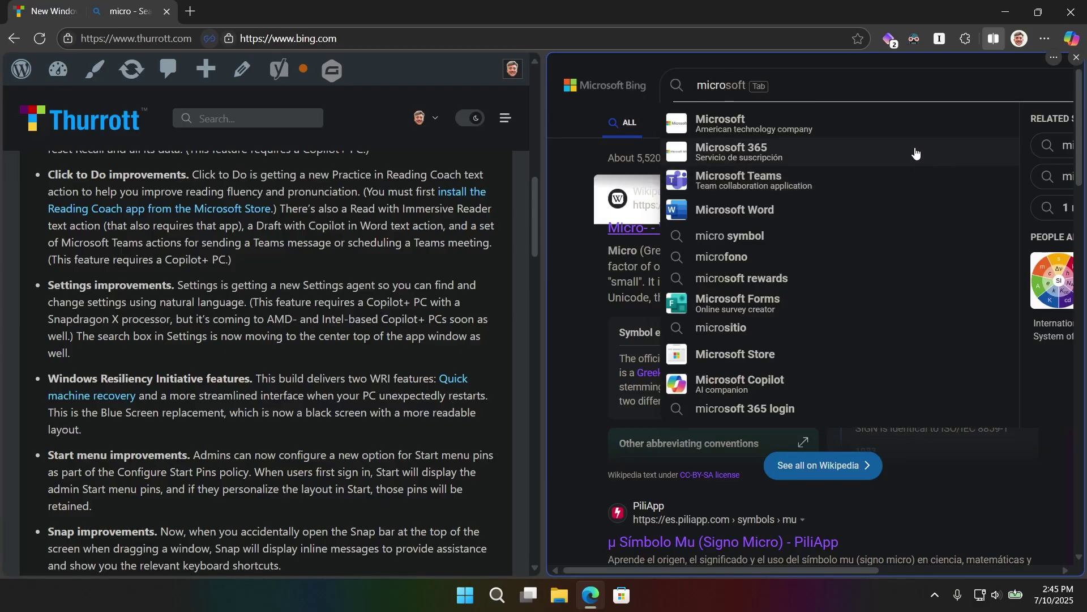
pyautogui.click(902, 125)
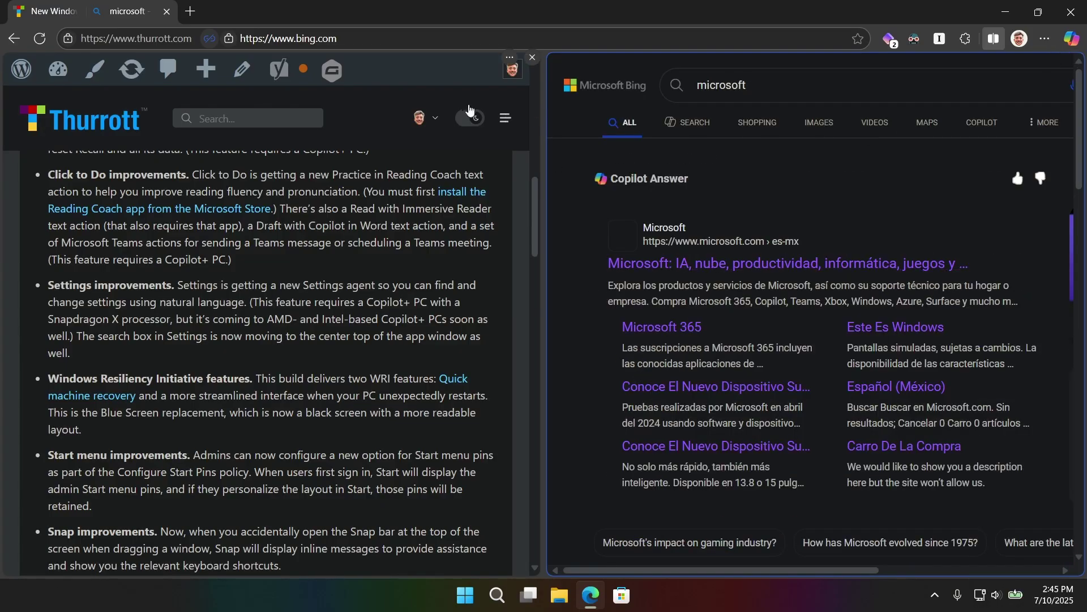
# - Close the Thurrott article pane so the Bing results fill the window
pyautogui.click(508, 57)
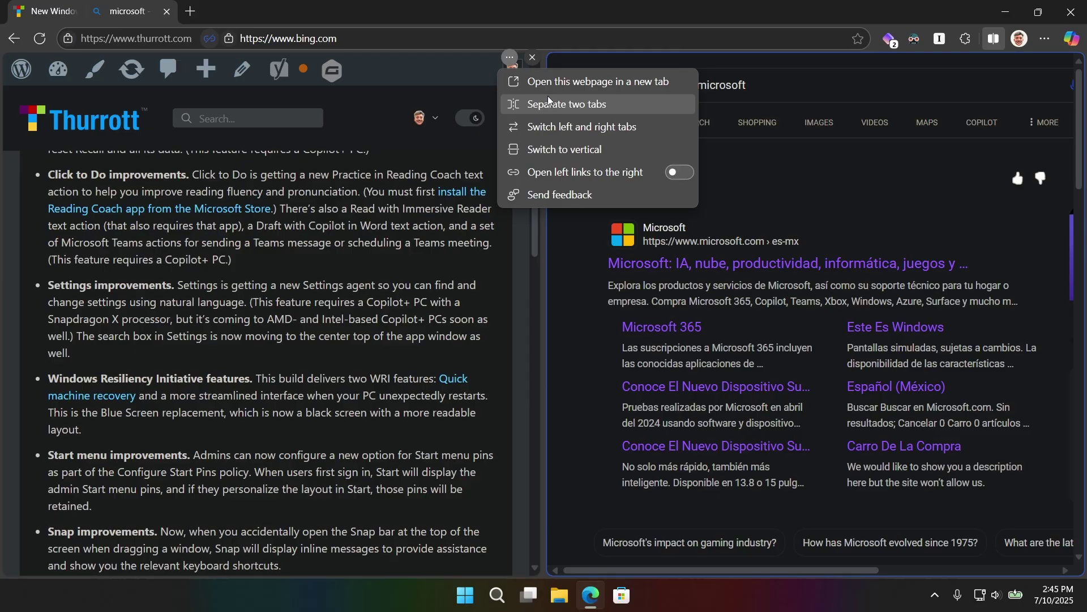
pyautogui.click(545, 64)
pyautogui.click(533, 58)
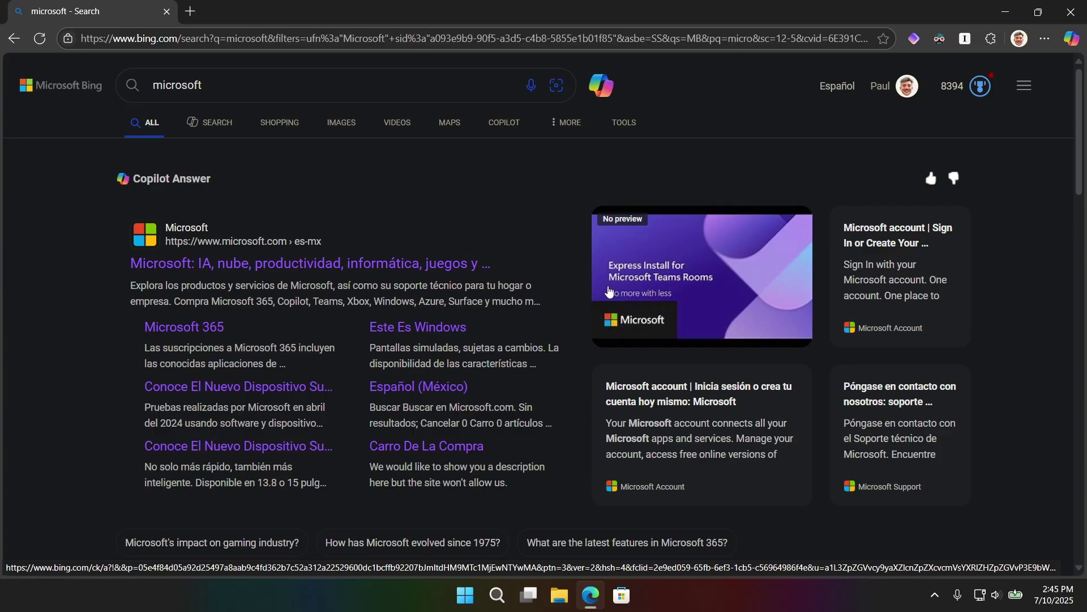
# - In Settings > Appearance, switch the browser theme colour to light blue
pyautogui.click(1040, 46)
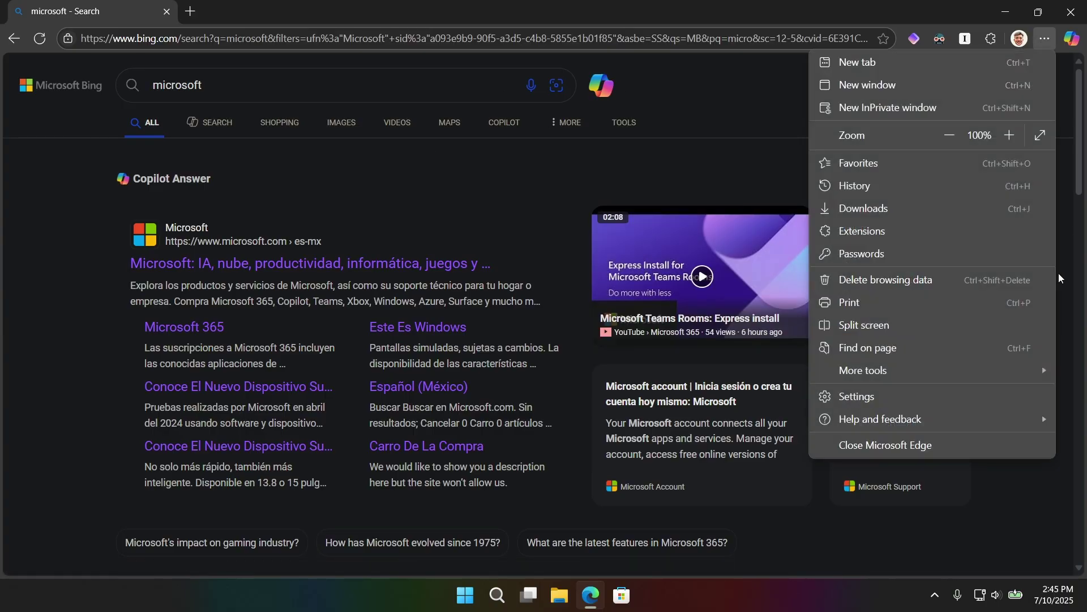
pyautogui.click(889, 390)
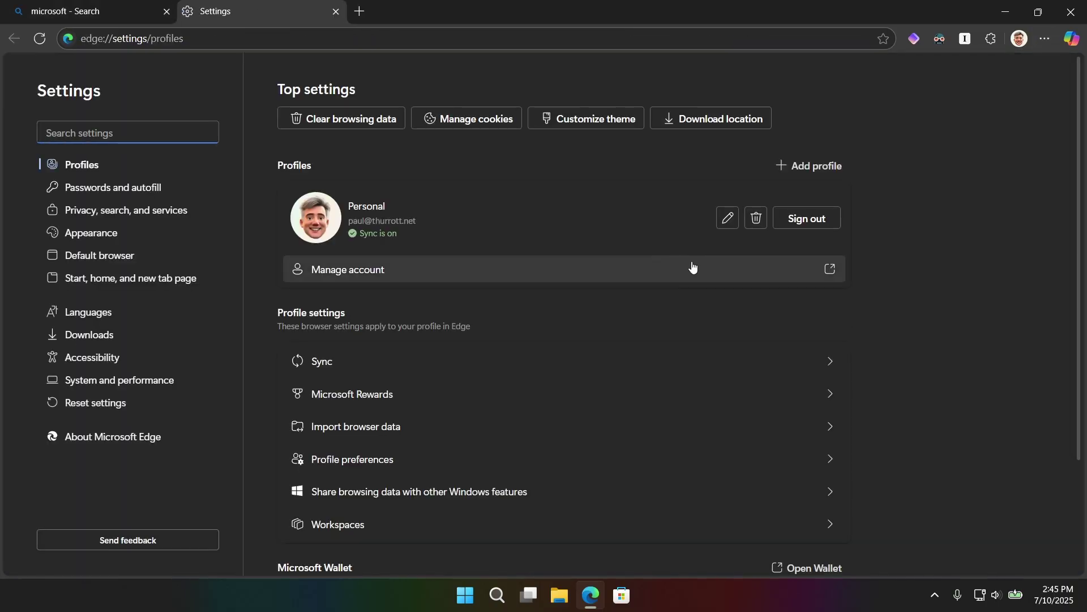
pyautogui.click(122, 238)
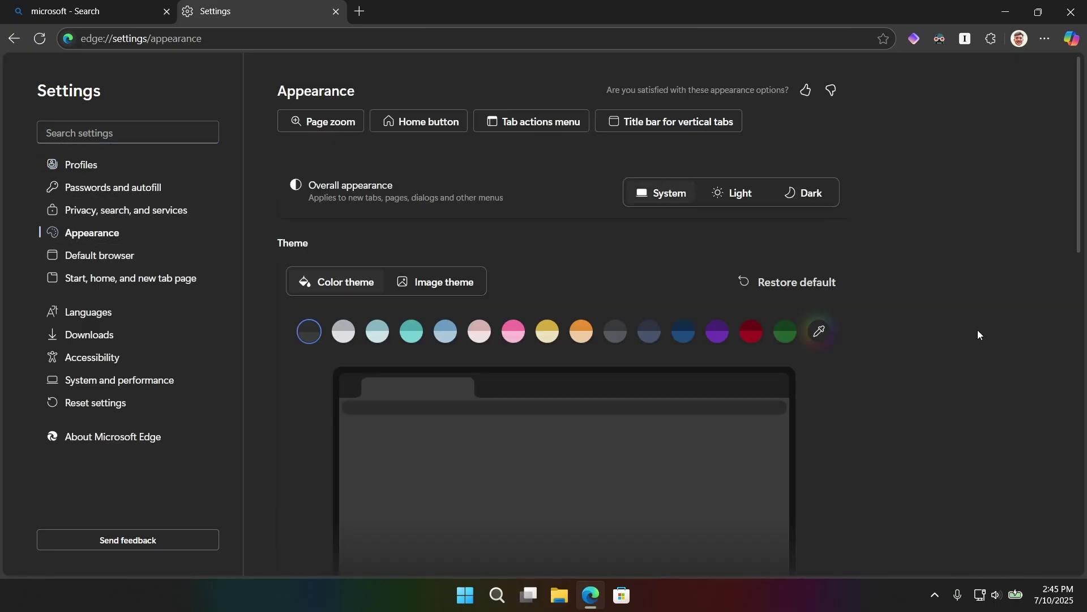
pyautogui.scroll(-3, 995, 366)
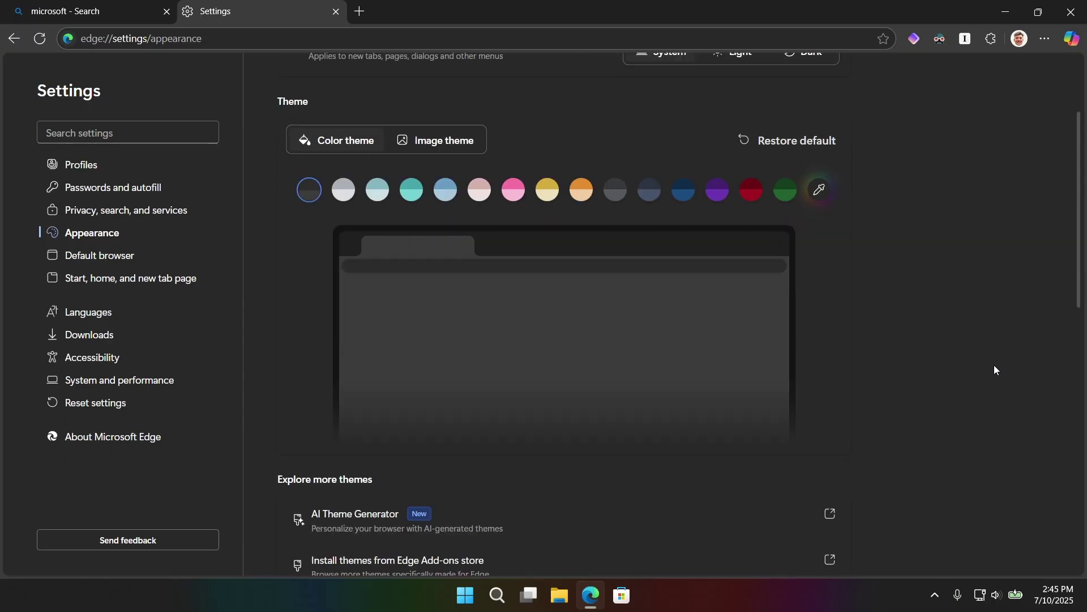
pyautogui.click(378, 190)
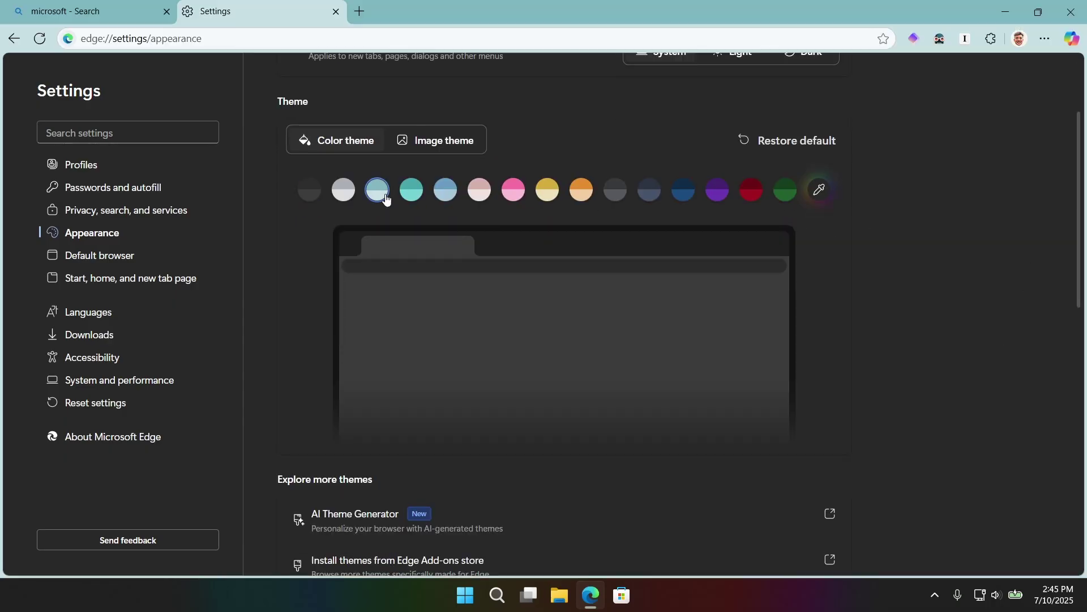
pyautogui.click(446, 193)
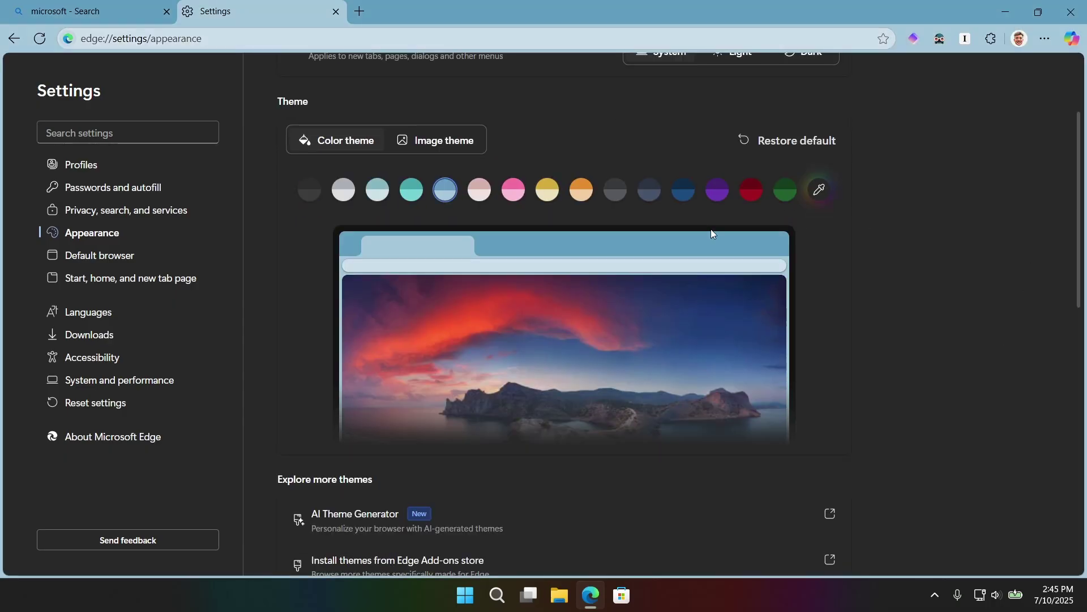
pyautogui.scroll(3, 878, 284)
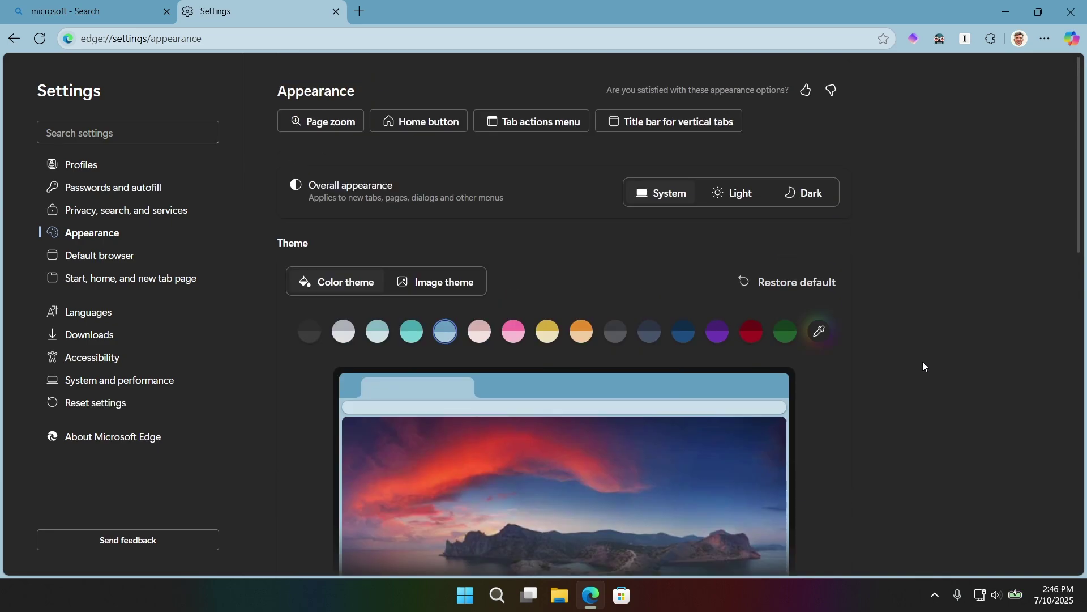
pyautogui.scroll(-4, 923, 362)
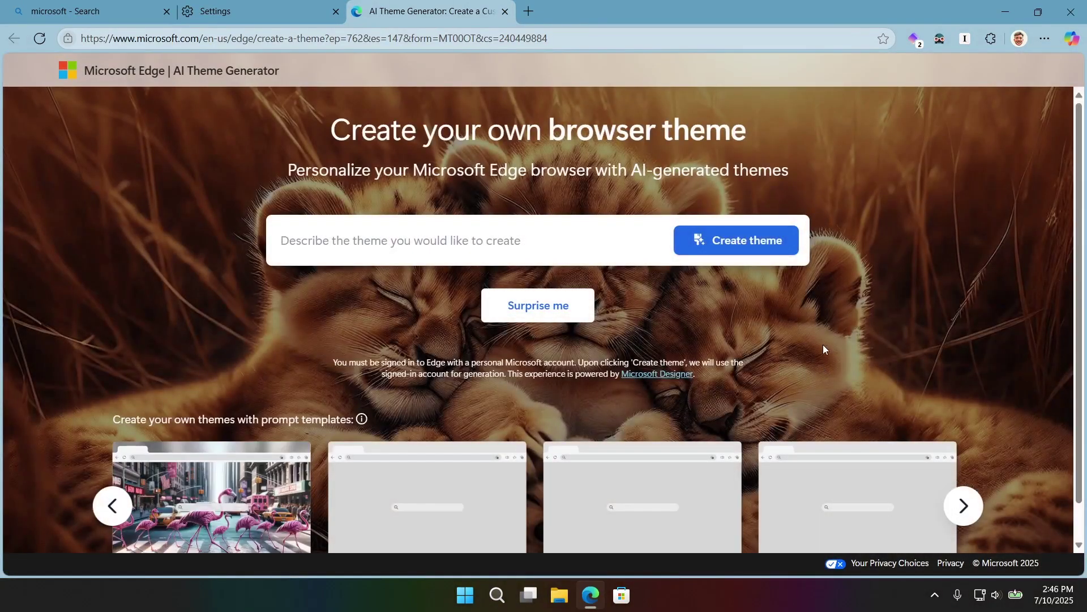
# - Generate a theme from the prompt 'green and blue theme like the bliss wallpaper from windows xp'
pyautogui.scroll(-1, 883, 371)
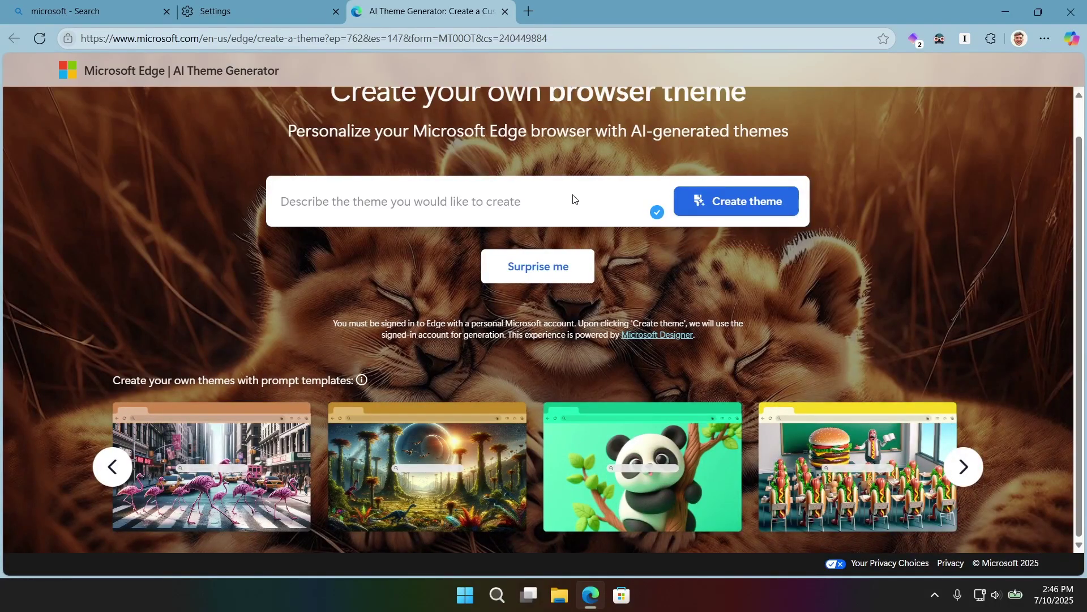
pyautogui.write('green')
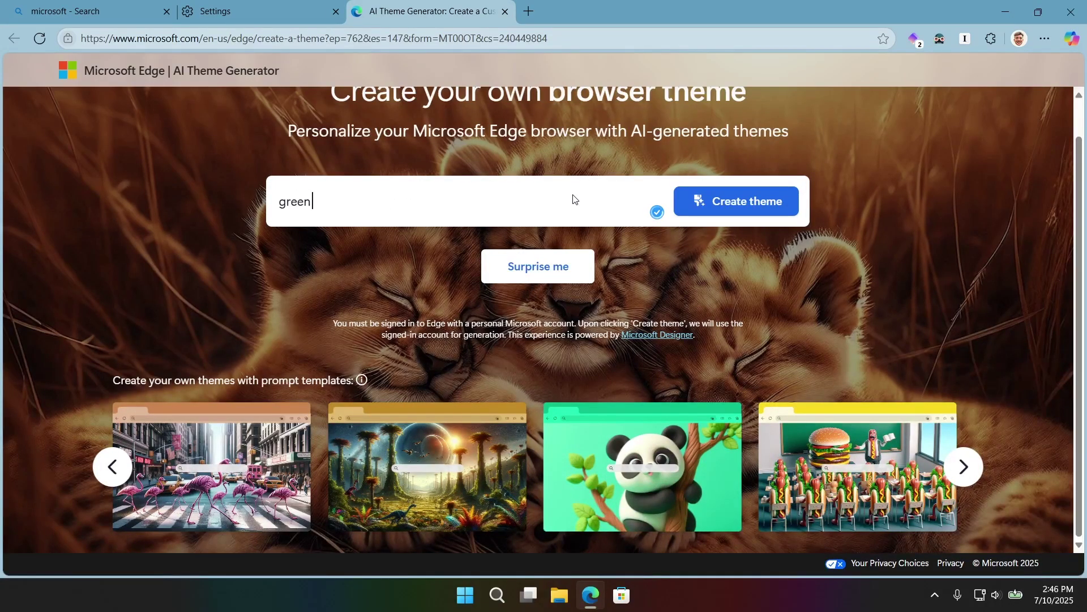
pyautogui.write(' and blue b theme loike')
pyautogui.press('BackSpace')
pyautogui.press('BackSpace')
pyautogui.press('BackSpace')
pyautogui.press('BackSpace')
pyautogui.write('like the bliss wallpaper')
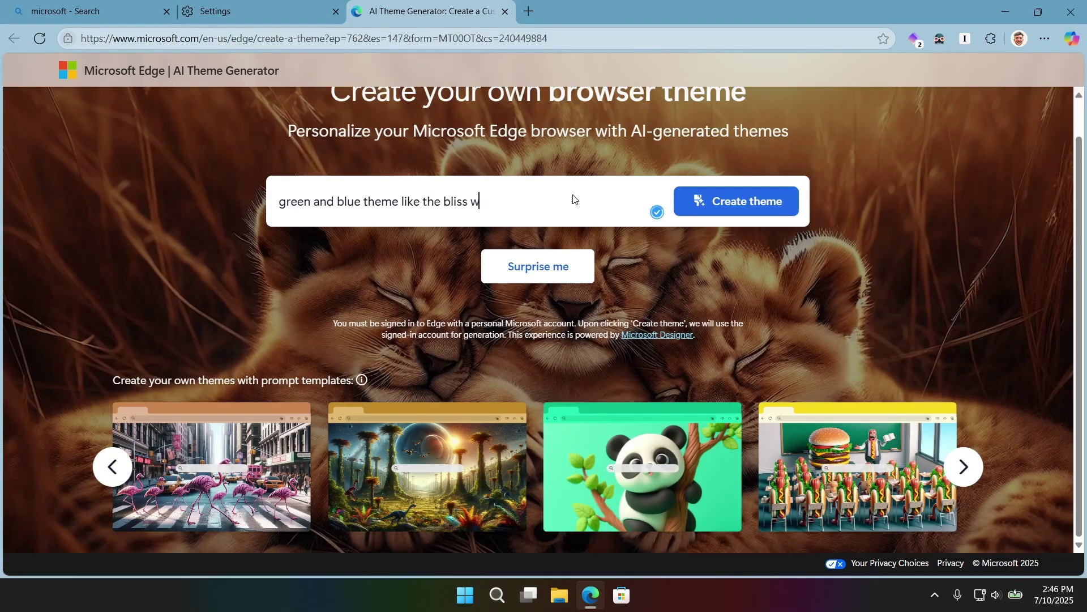
pyautogui.write(' from windows xp')
pyautogui.press('Return')
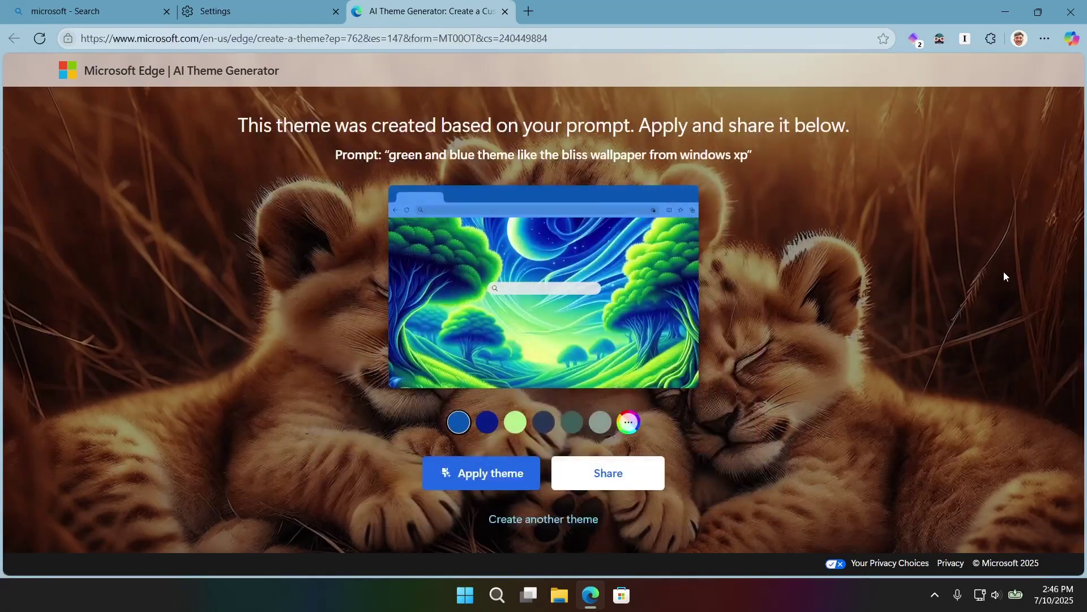
# - Preview the theme's accent colours and choose dark teal
pyautogui.click(487, 422)
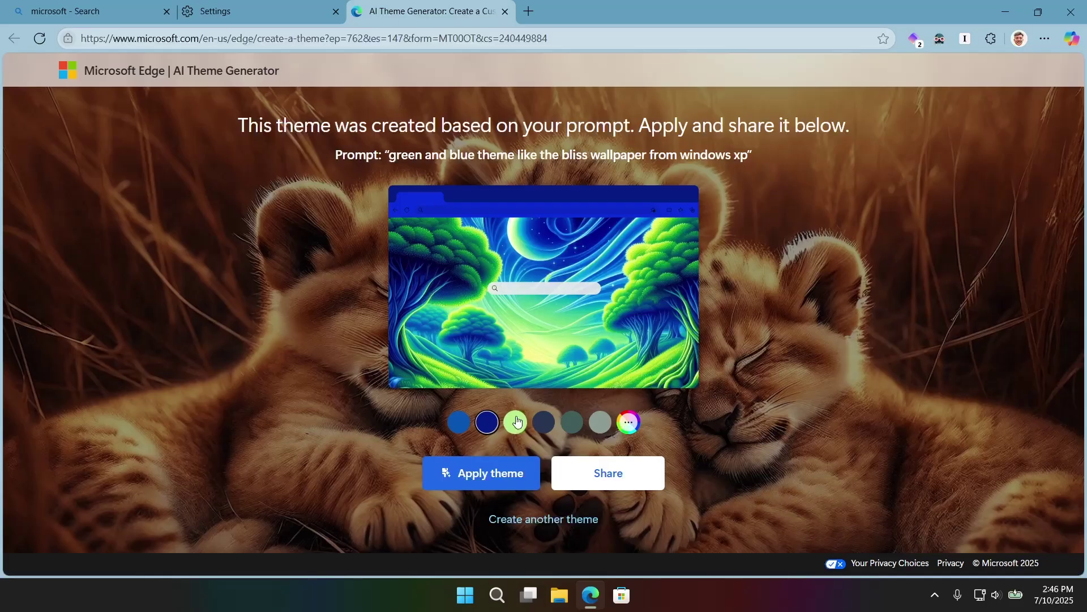
pyautogui.click(515, 422)
pyautogui.click(544, 423)
pyautogui.click(572, 423)
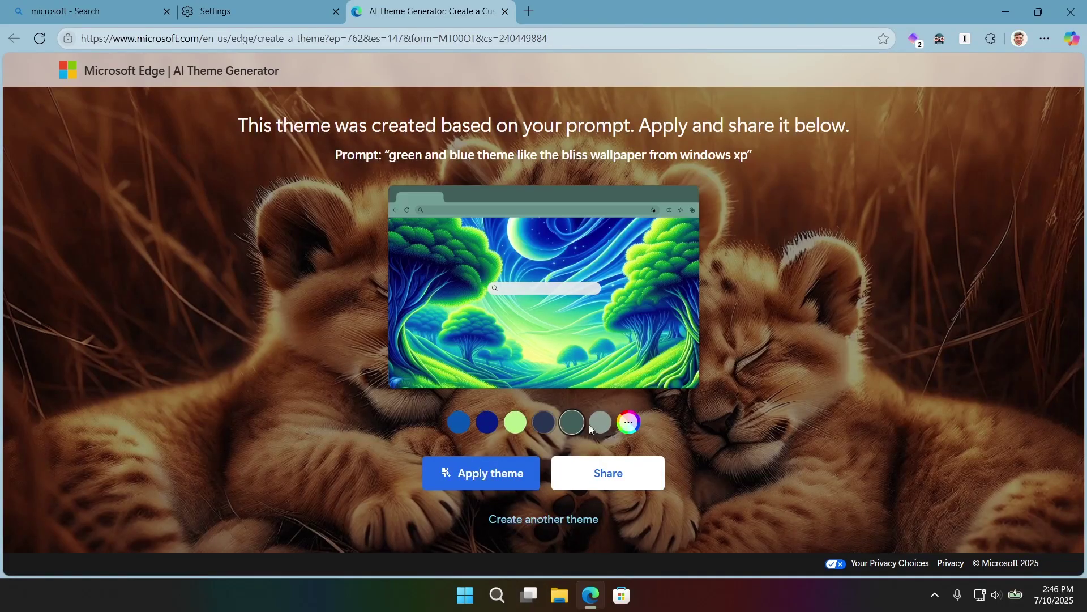
# - Apply and install the generated theme, then view its artwork on a new tab
pyautogui.click(504, 475)
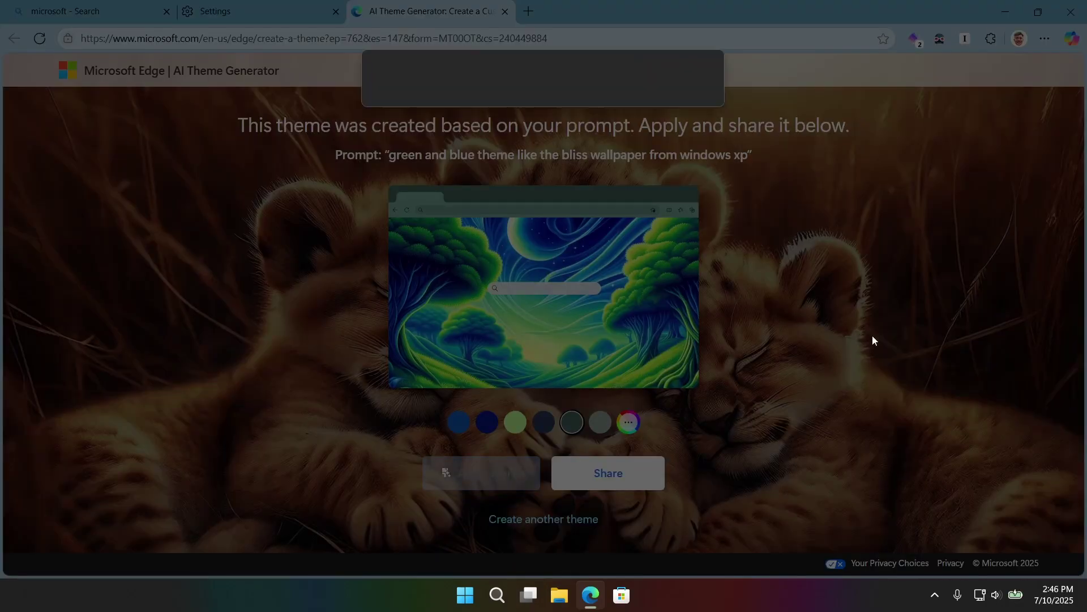
pyautogui.click(602, 129)
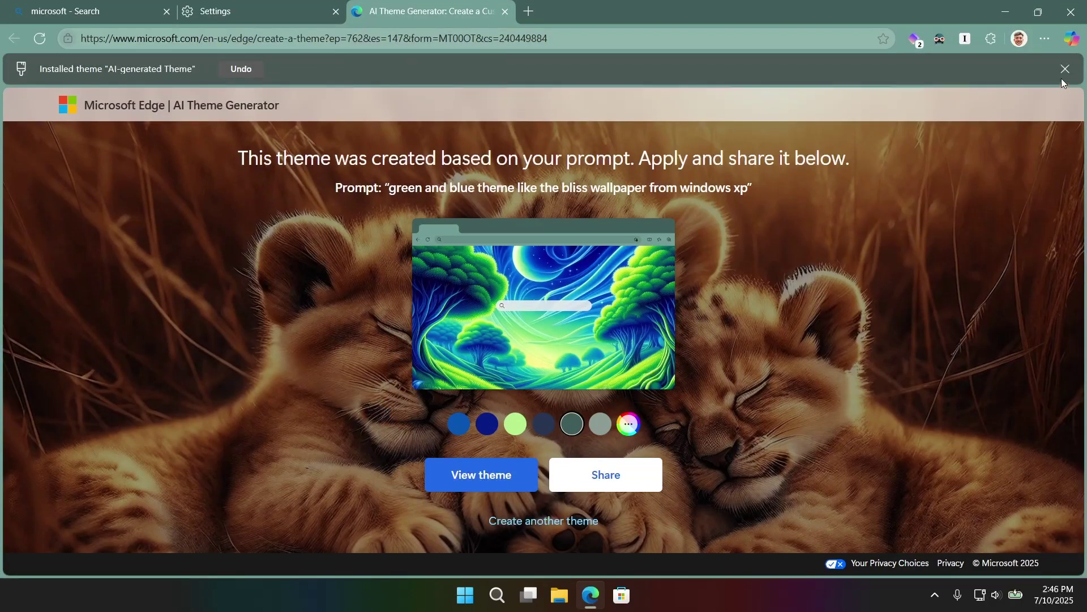
pyautogui.click(1065, 69)
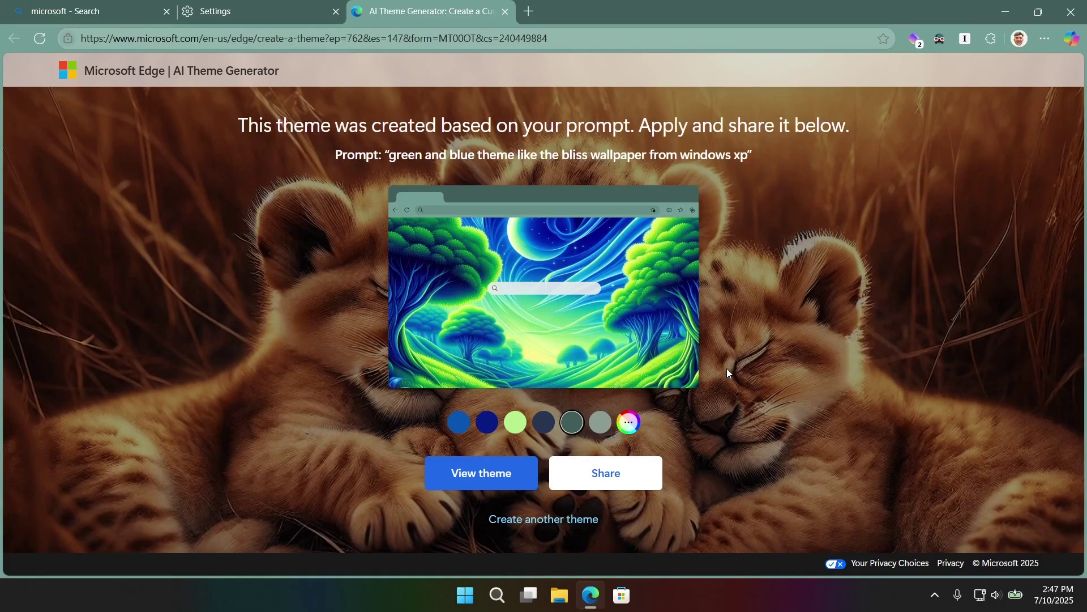
pyautogui.hotkey('ctrl', 't')
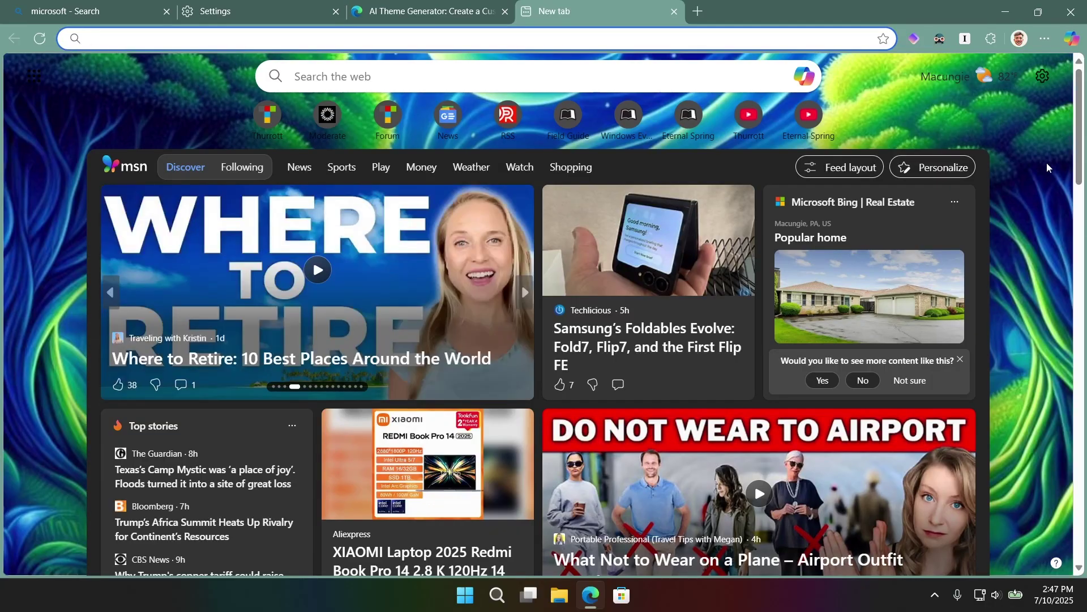
# - Open and close the new tab page settings, then switch to the Appearance settings tab
pyautogui.click(1043, 76)
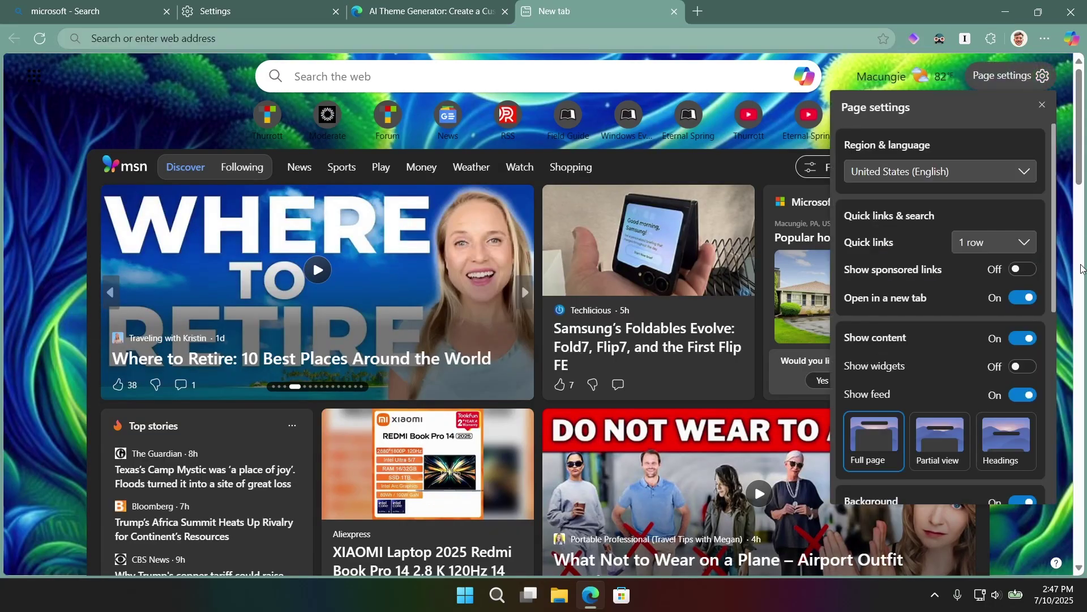
pyautogui.click(1042, 105)
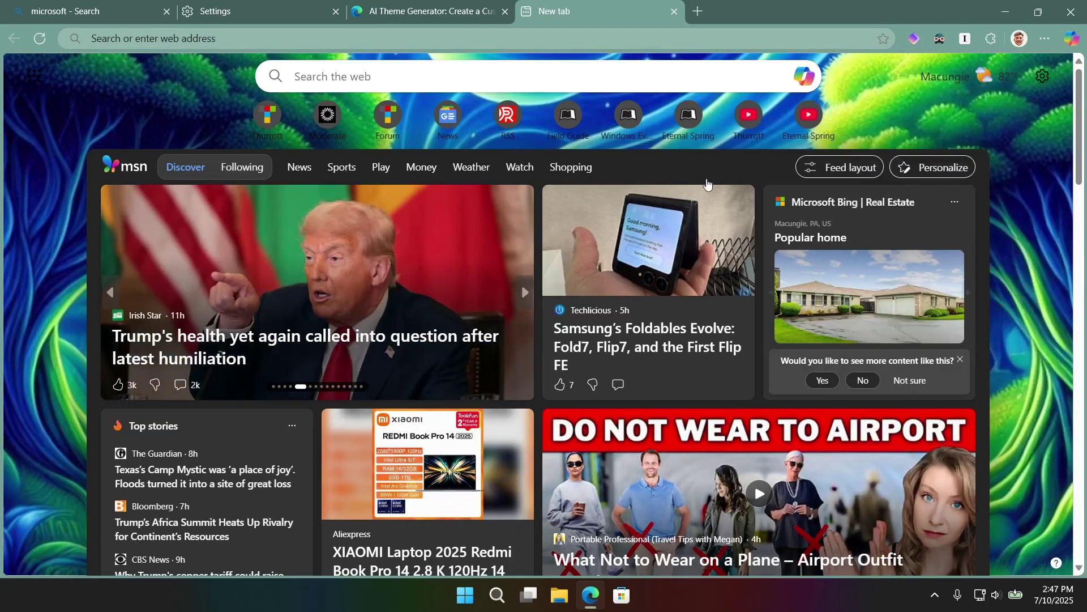
pyautogui.click(201, 8)
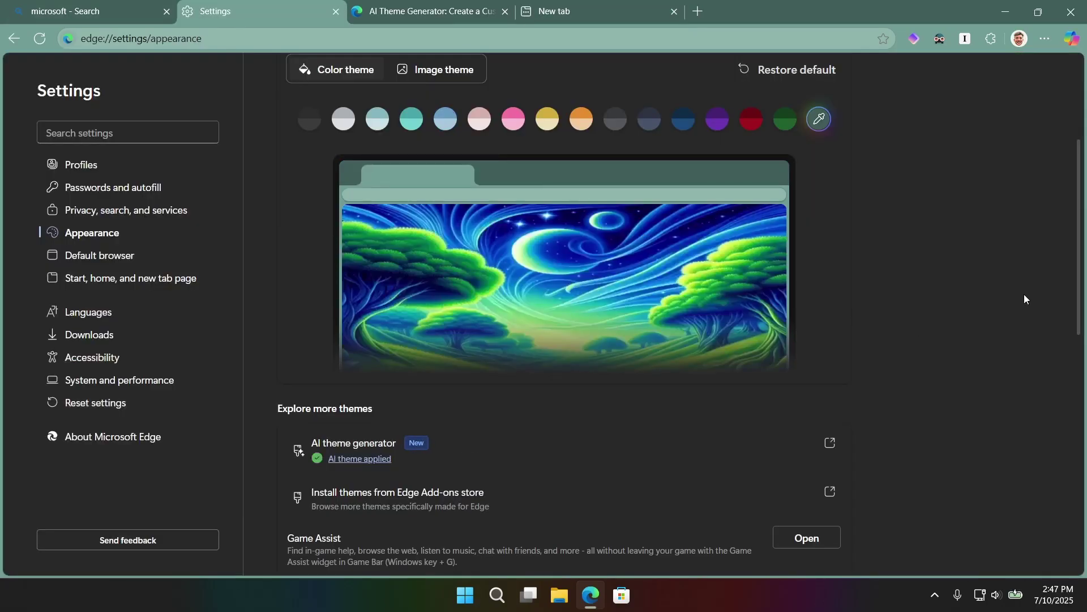
pyautogui.scroll(2, 929, 356)
pyautogui.scroll(-4, 929, 355)
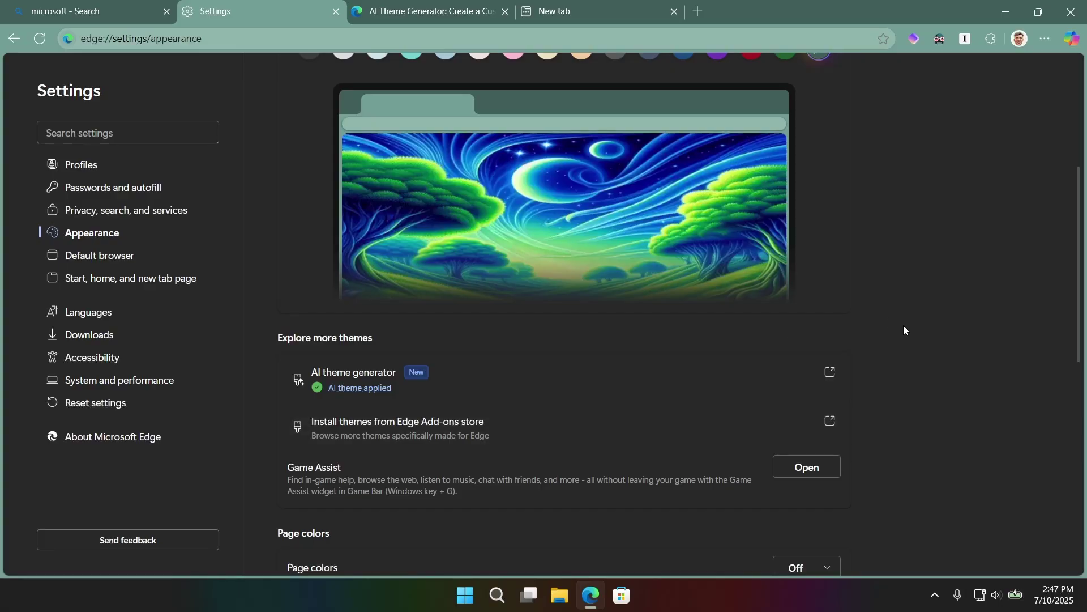
# - Scroll Appearance to check the AI theme, then close the Settings and AI Theme Generator tabs
pyautogui.scroll(1, 903, 334)
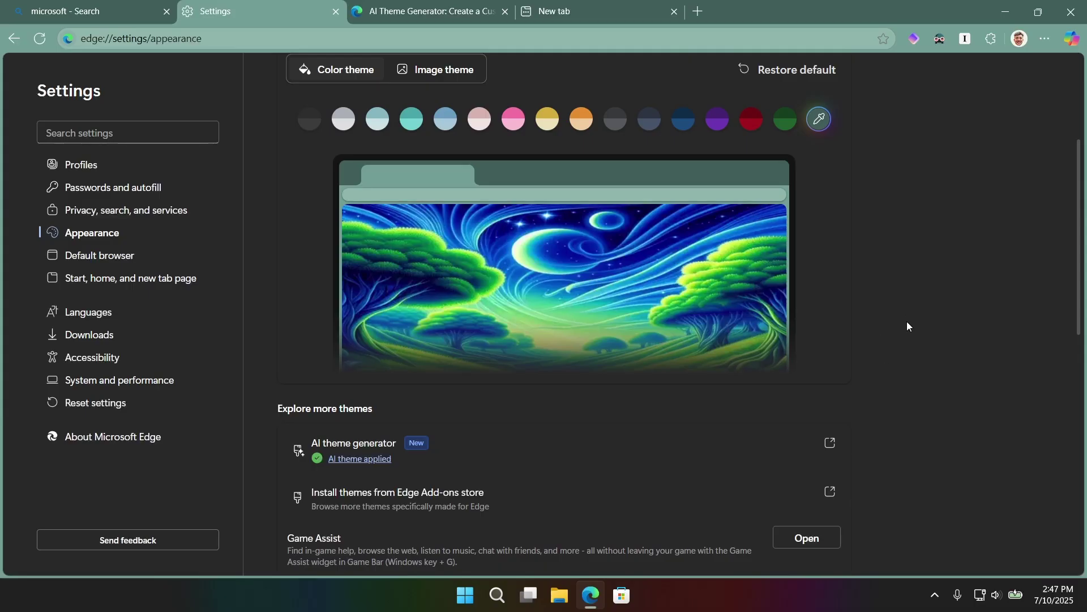
pyautogui.scroll(1, 922, 360)
pyautogui.scroll(-3, 925, 357)
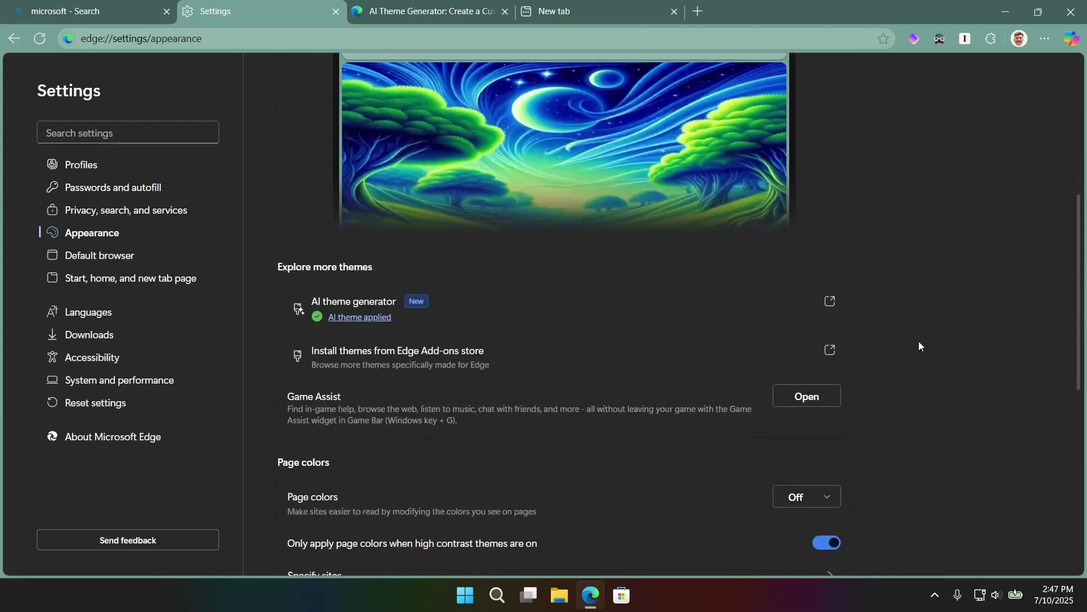
pyautogui.scroll(-2, 918, 343)
pyautogui.scroll(1, 917, 344)
pyautogui.scroll(6, 831, 319)
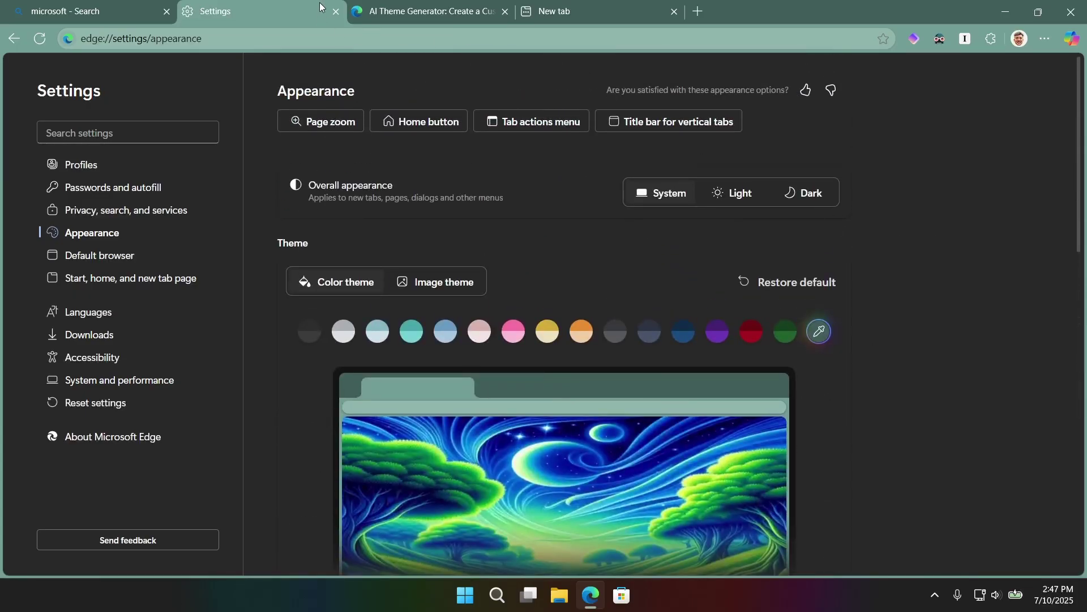
pyautogui.click(336, 11)
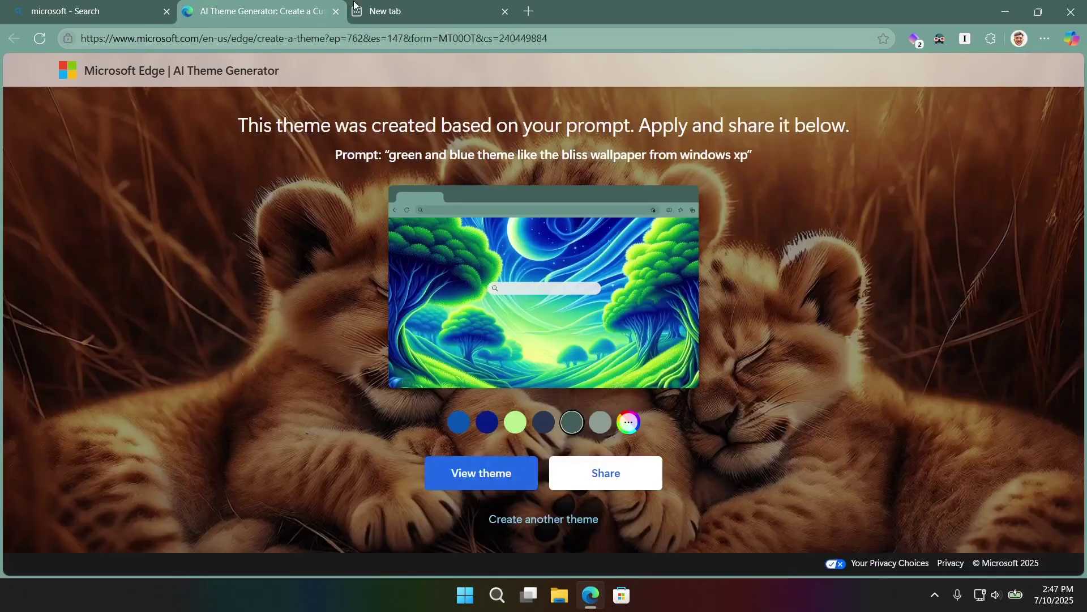
pyautogui.click(336, 12)
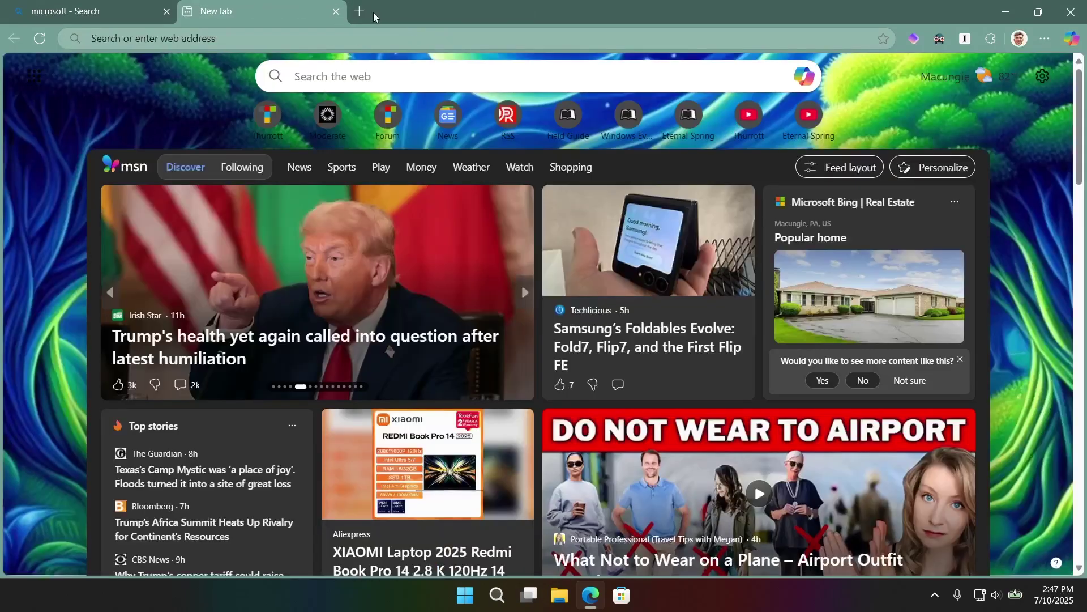
# - Close the new tab and go to thurrott.com from the address bar
pyautogui.click(336, 12)
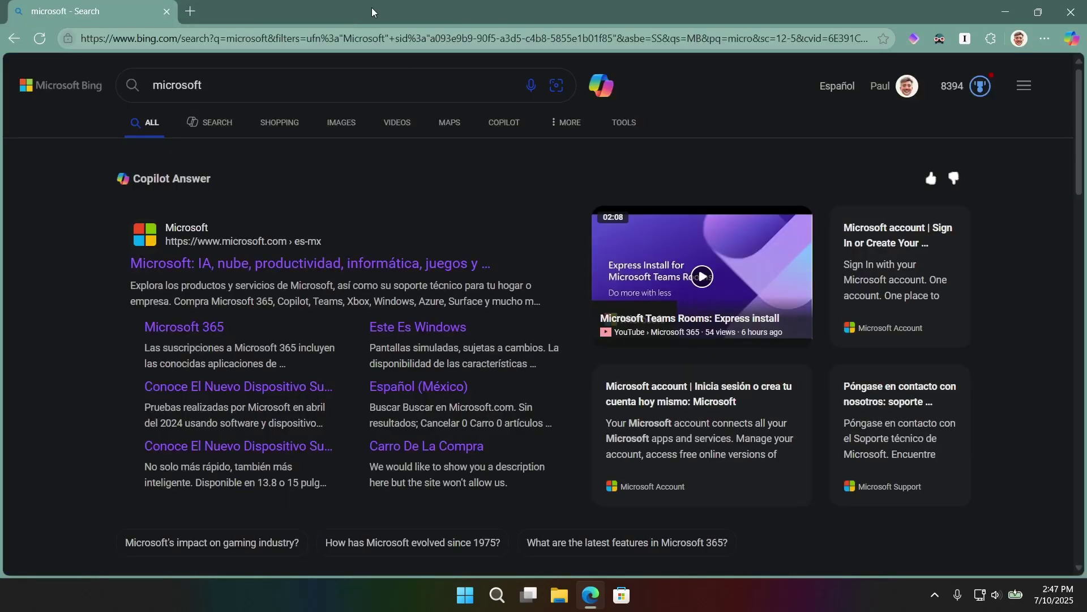
pyautogui.hotkey('ctrl', 'l')
pyautogui.write('thurr')
pyautogui.press('Return')
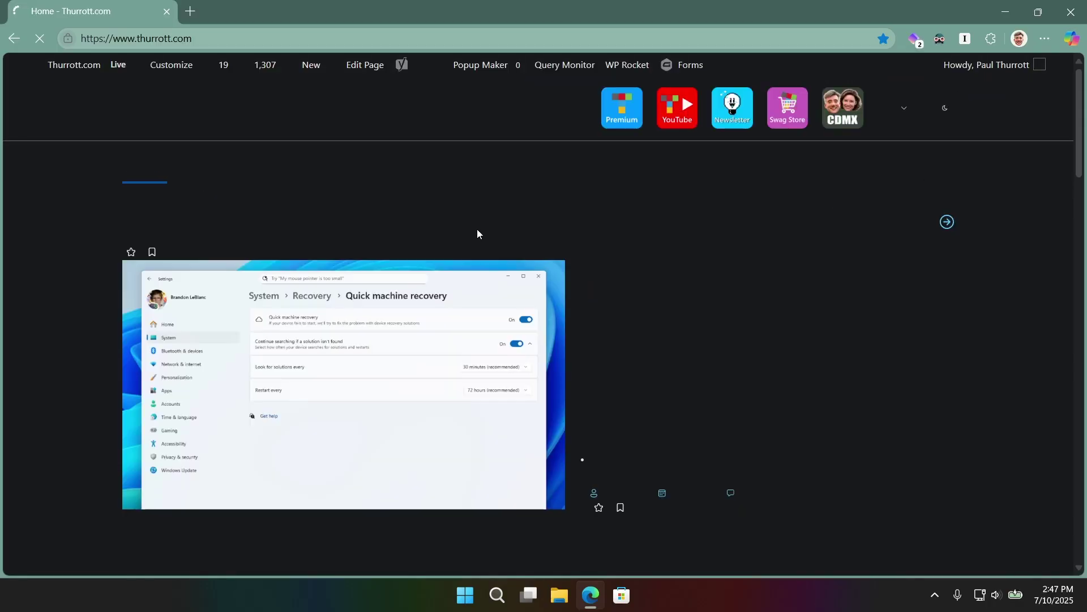
# - Open the 'From the Editor's Desk: Interstitial (Premium)' story from Recent Stories
pyautogui.scroll(-5, 799, 443)
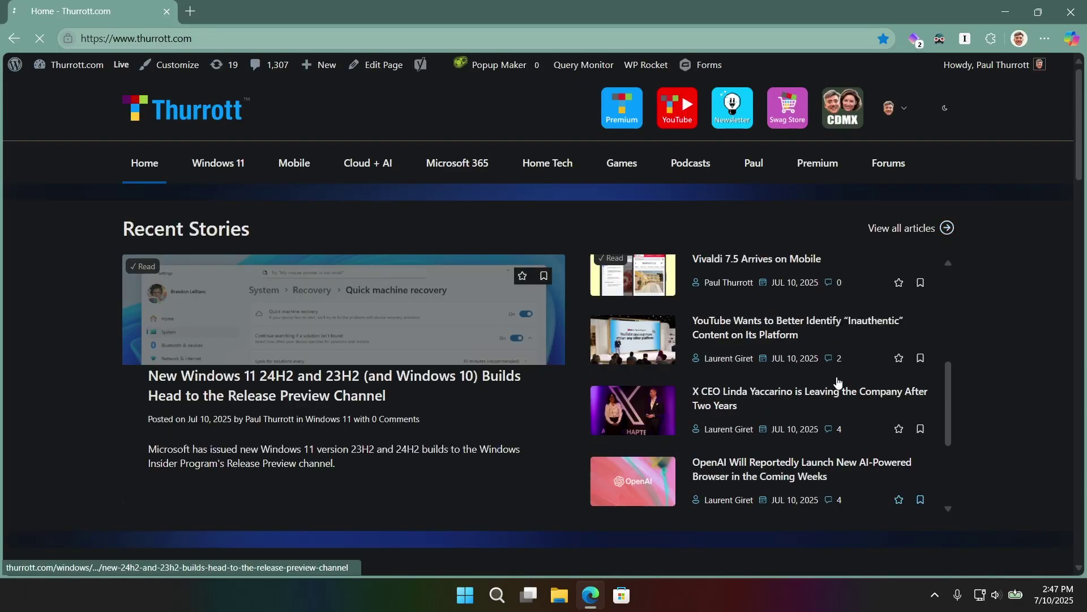
pyautogui.scroll(-1, 837, 375)
pyautogui.scroll(-4, 836, 375)
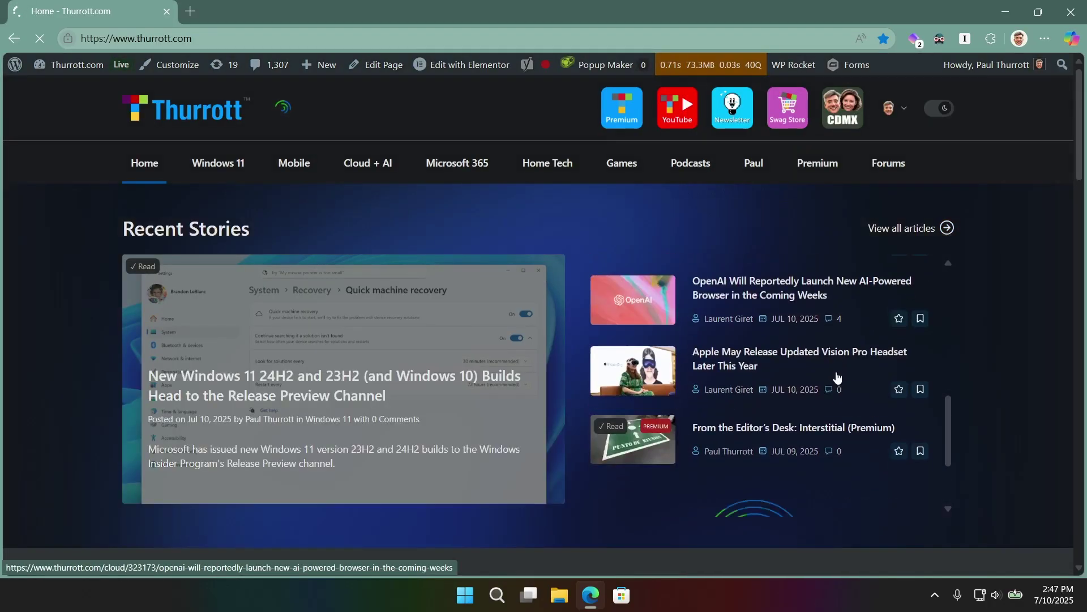
pyautogui.click(831, 306)
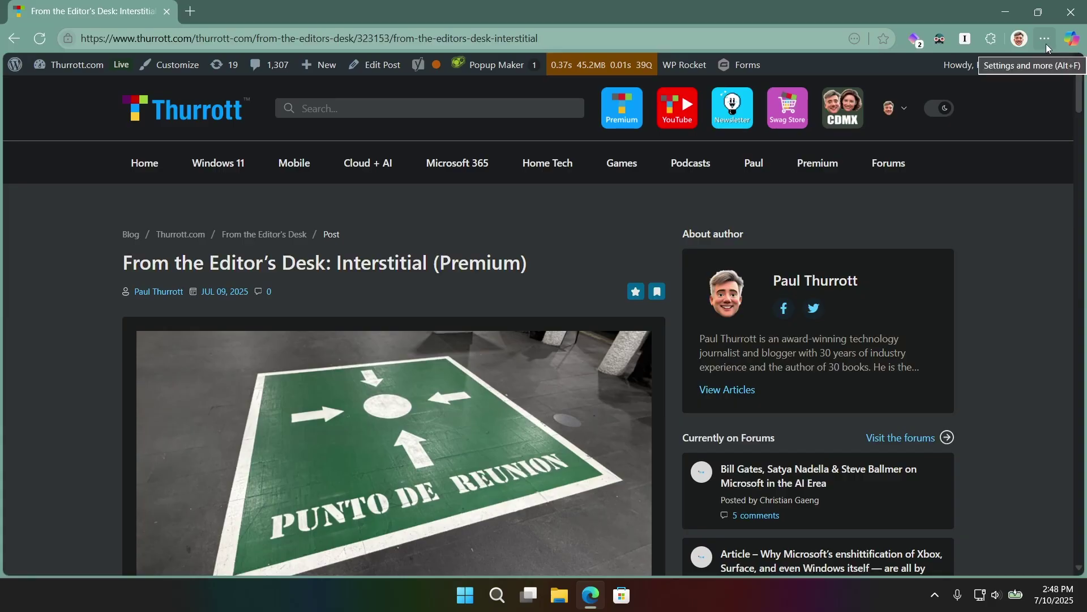
# - Capture the whole article with More tools > Screenshot > Capture full page
pyautogui.click(1045, 40)
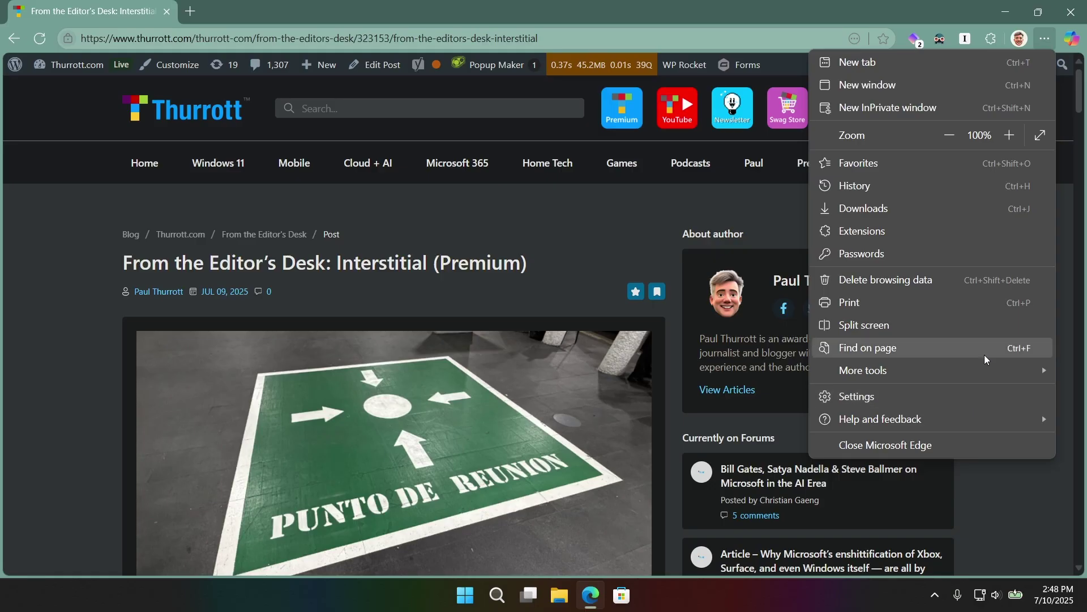
pyautogui.moveTo(989, 372)
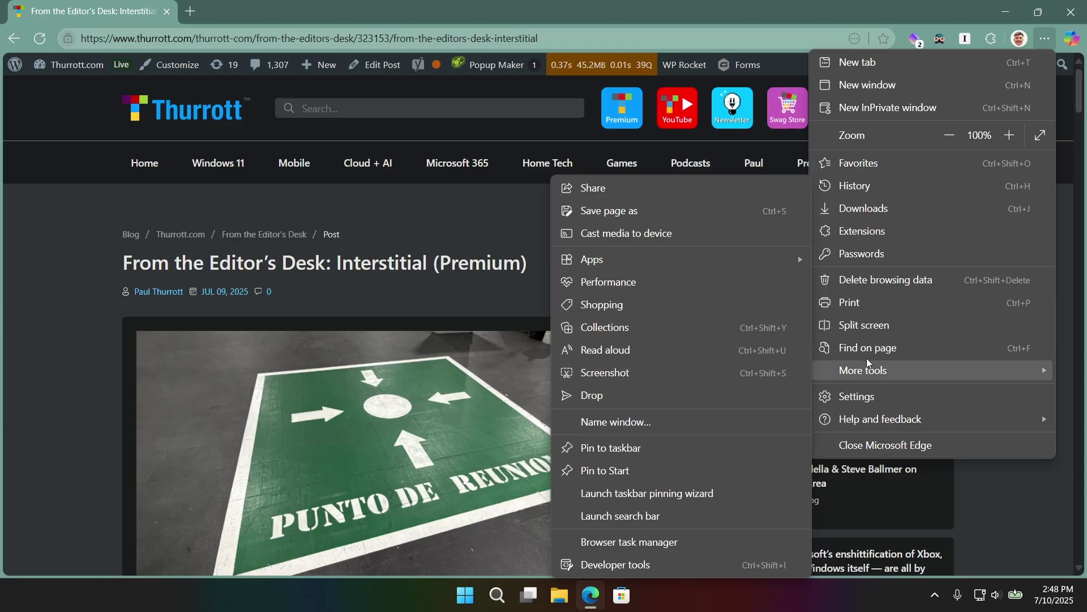
pyautogui.click(627, 378)
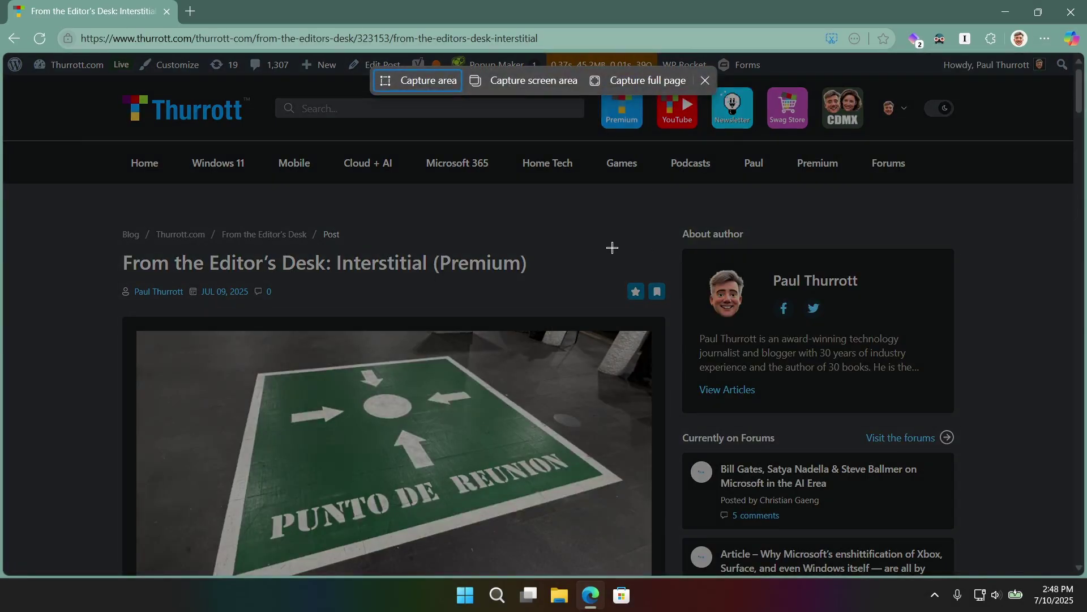
pyautogui.click(627, 83)
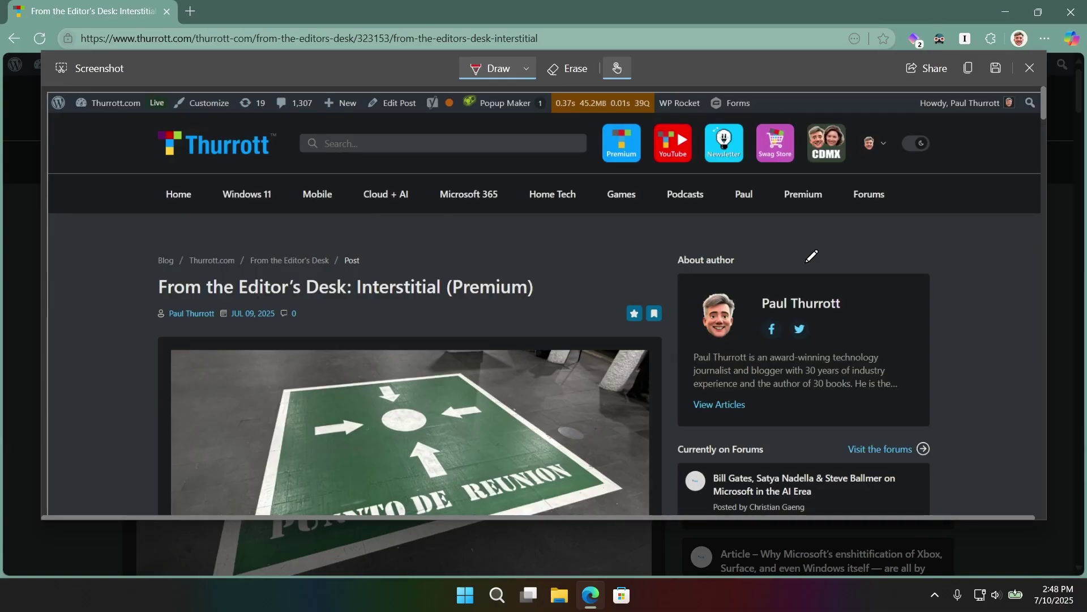
# - Save the screenshot and make ImageGlass 9 the default app for .jpeg files
pyautogui.click(996, 68)
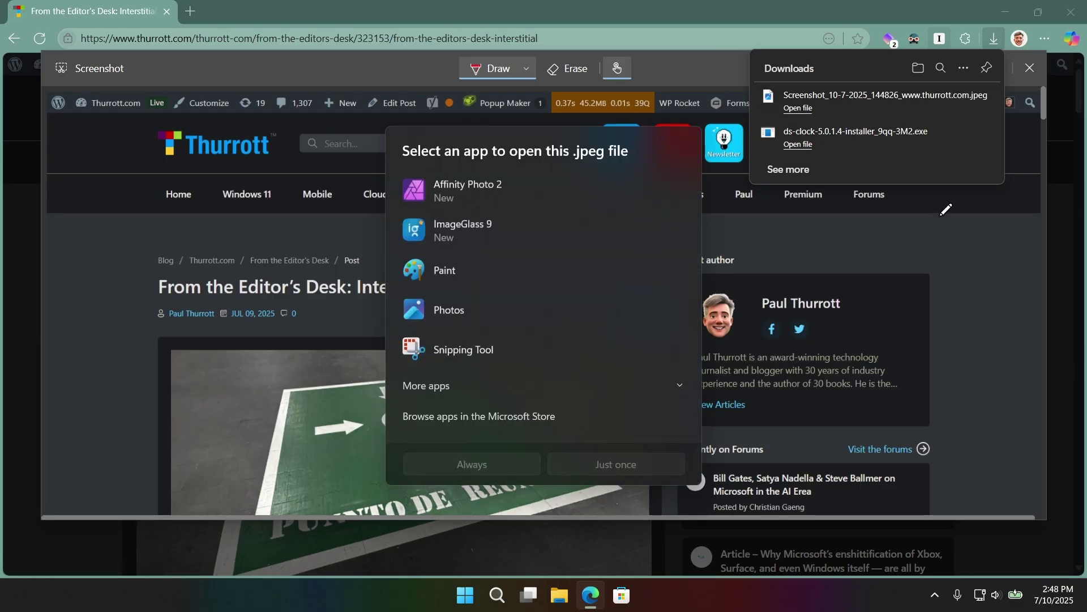
pyautogui.click(496, 223)
pyautogui.click(490, 464)
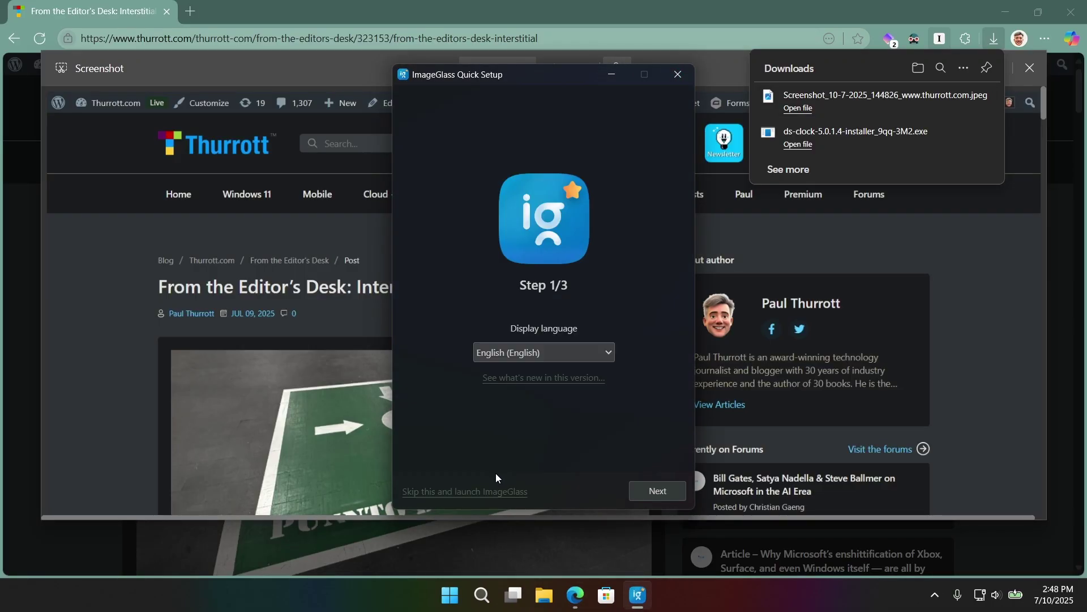
# - Get past ImageGlass Quick Setup, then view the image full screen and exit
pyautogui.click(643, 500)
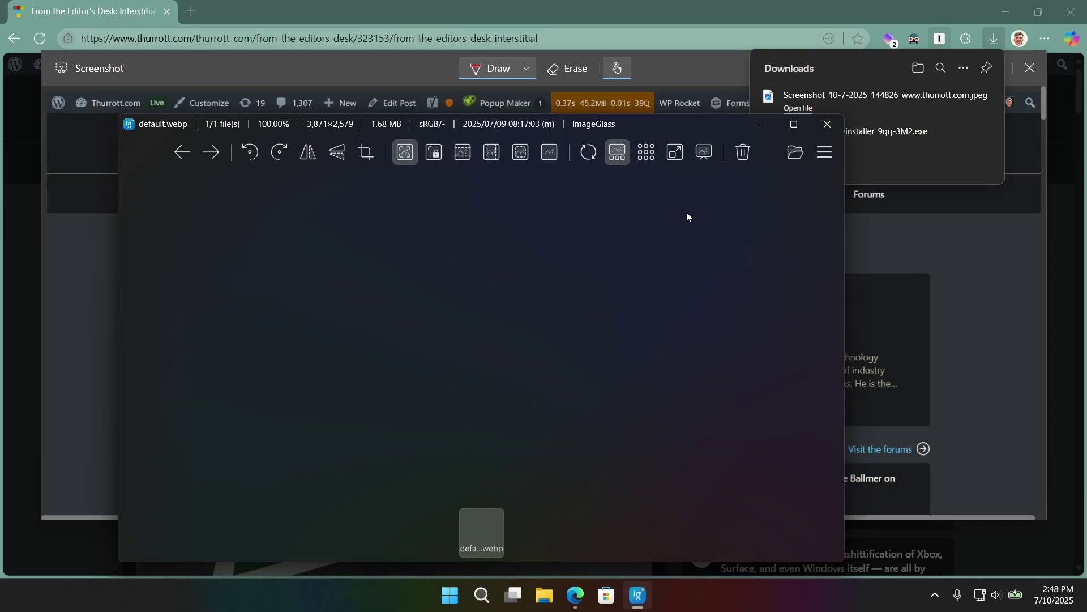
pyautogui.press('F11')
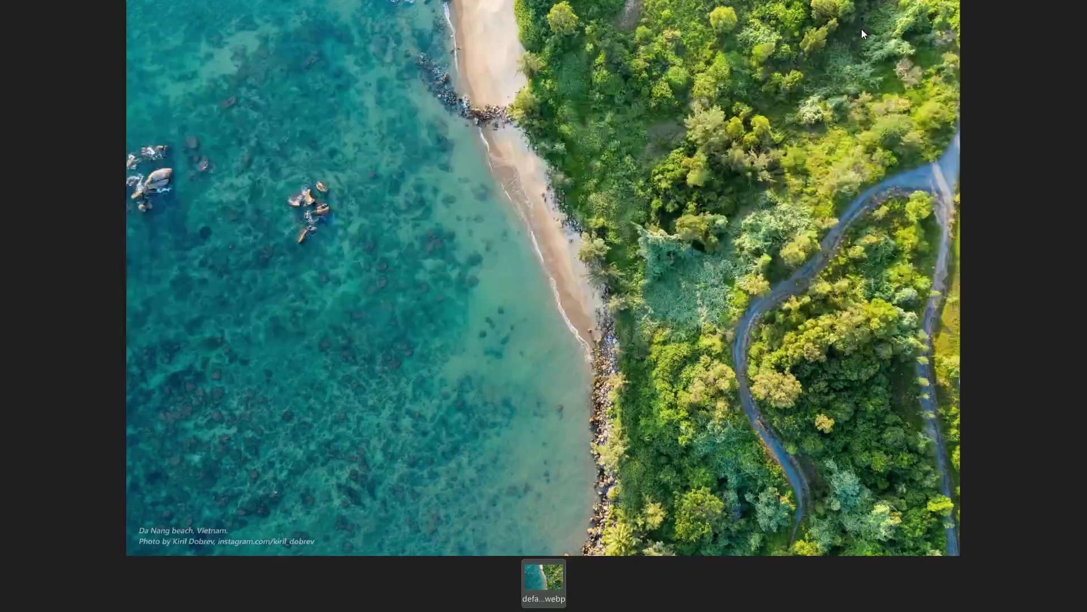
pyautogui.press('Escape')
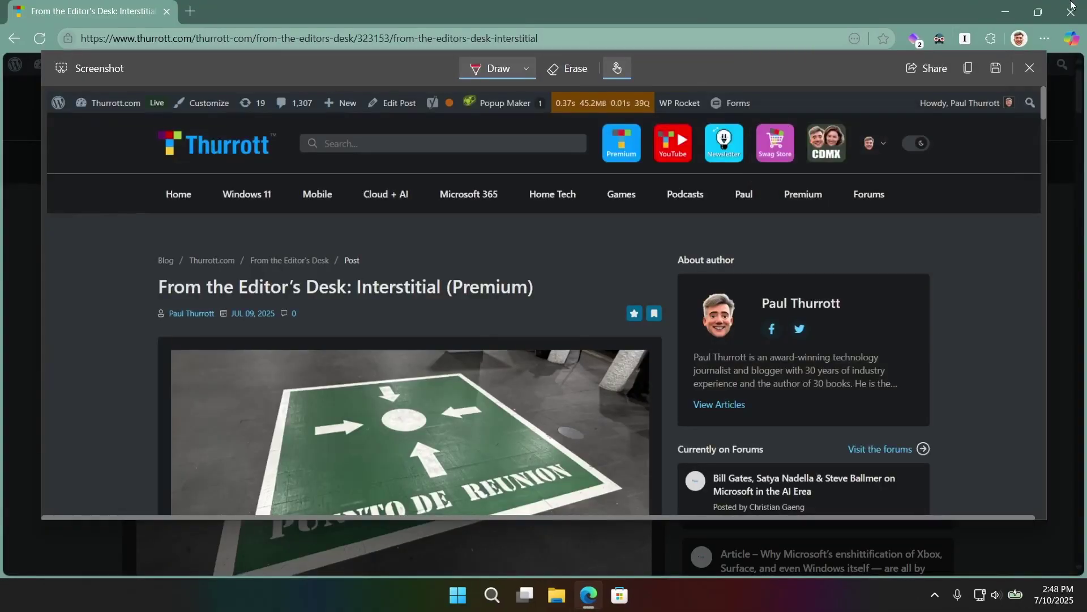
# - Save the capture as a JPEG and zoom around it in ImageGlass to read the article
pyautogui.click(995, 67)
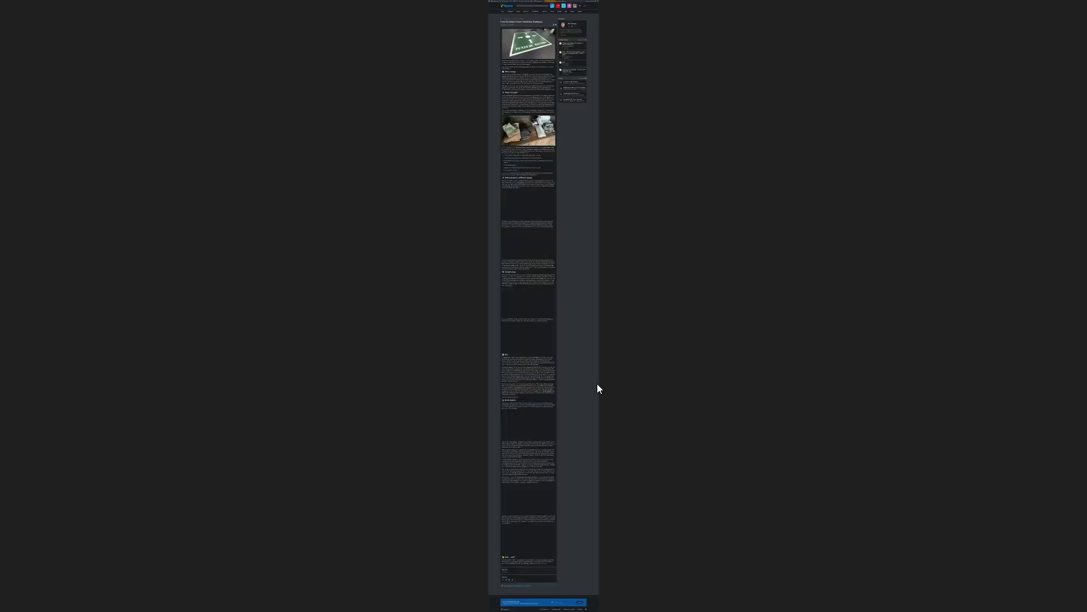
pyautogui.scroll(-3, 589, 390)
pyautogui.scroll(6, 584, 393)
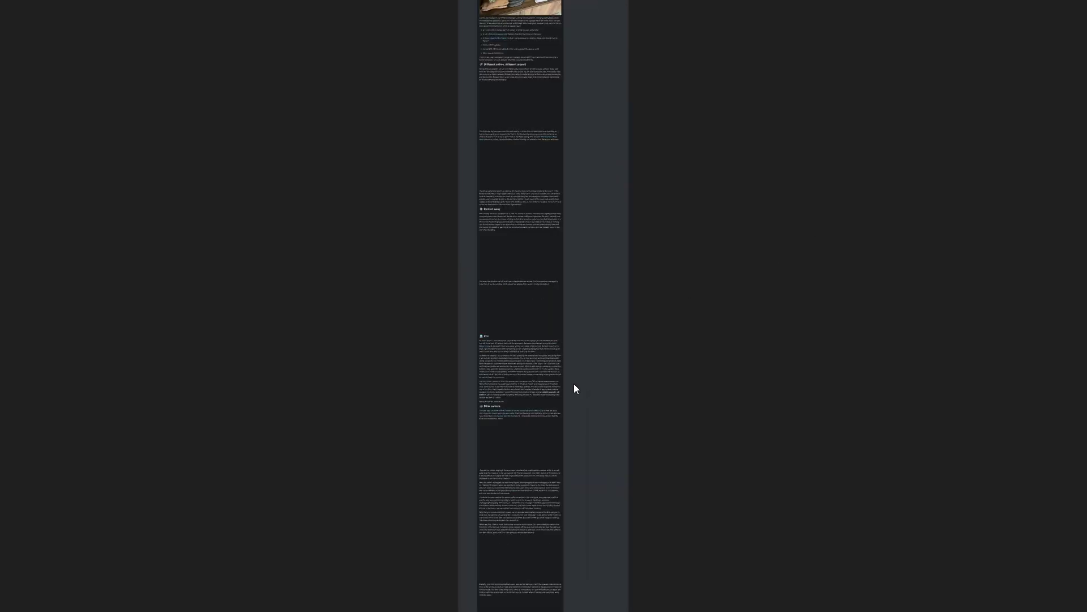
pyautogui.scroll(2, 594, 304)
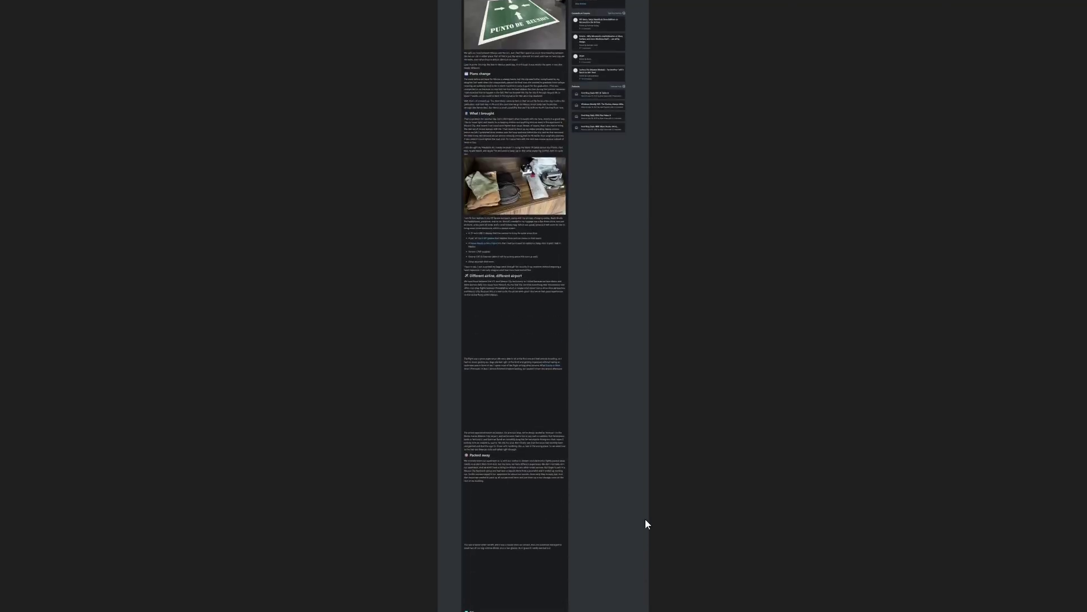
pyautogui.scroll(2, 640, 430)
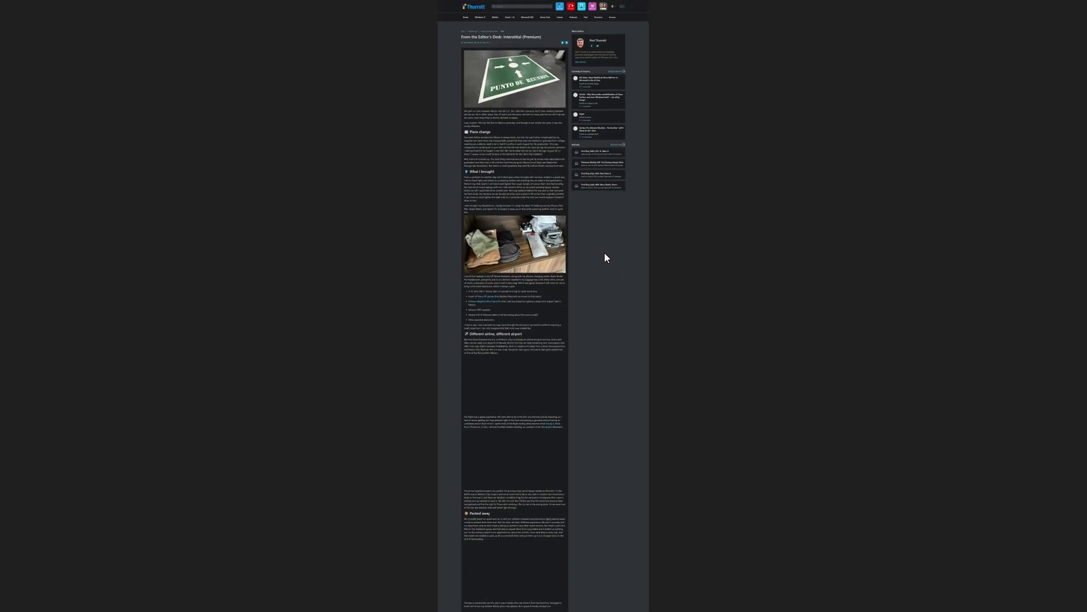
pyautogui.keyDown('ctrl'); pyautogui.scroll(3, 605, 258); pyautogui.keyUp('ctrl')
pyautogui.scroll(3, 608, 264)
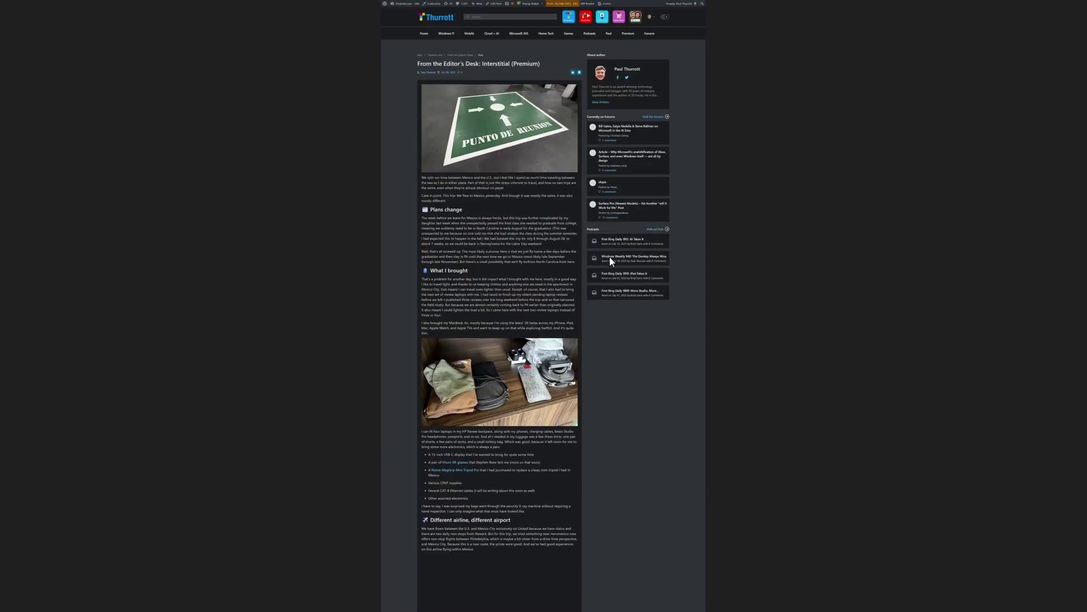
pyautogui.keyDown('ctrl'); pyautogui.scroll(4, 640, 242); pyautogui.keyUp('ctrl')
pyautogui.scroll(3, 607, 227)
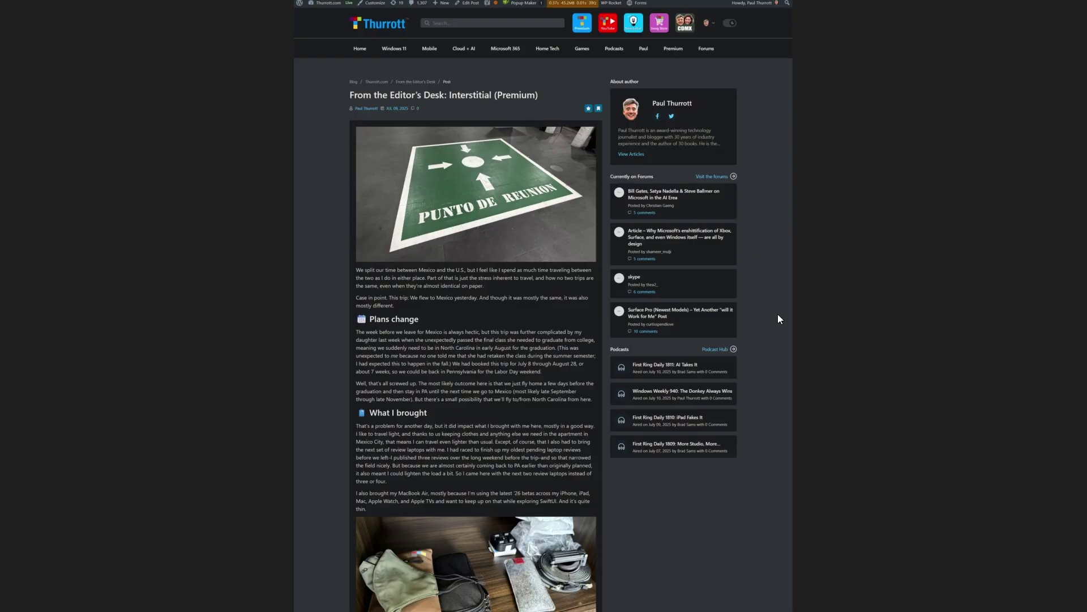
pyautogui.keyDown('ctrl'); pyautogui.scroll(-5, 882, 319); pyautogui.keyUp('ctrl')
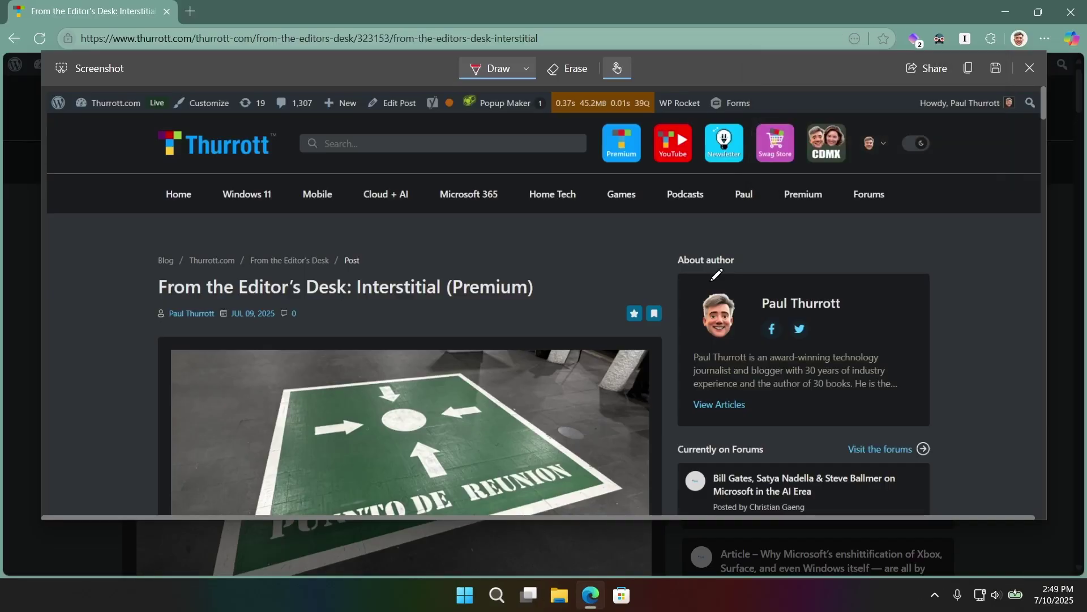
# - Close the screenshot editor, open Get extensions from the Extensions menu, and return to the article tab
pyautogui.click(1024, 71)
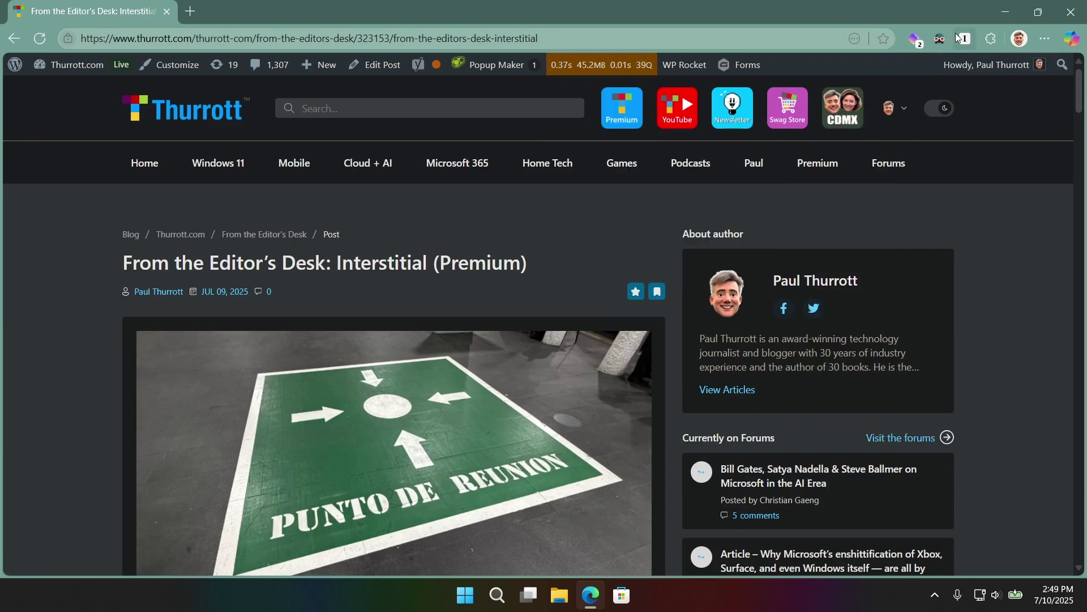
pyautogui.click(992, 39)
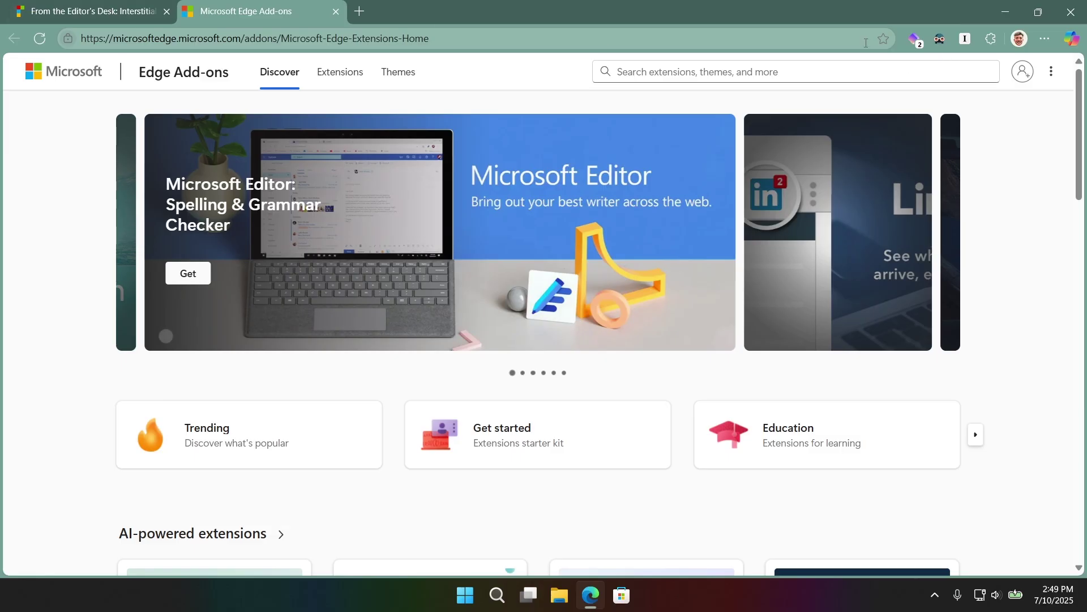
pyautogui.click(90, 11)
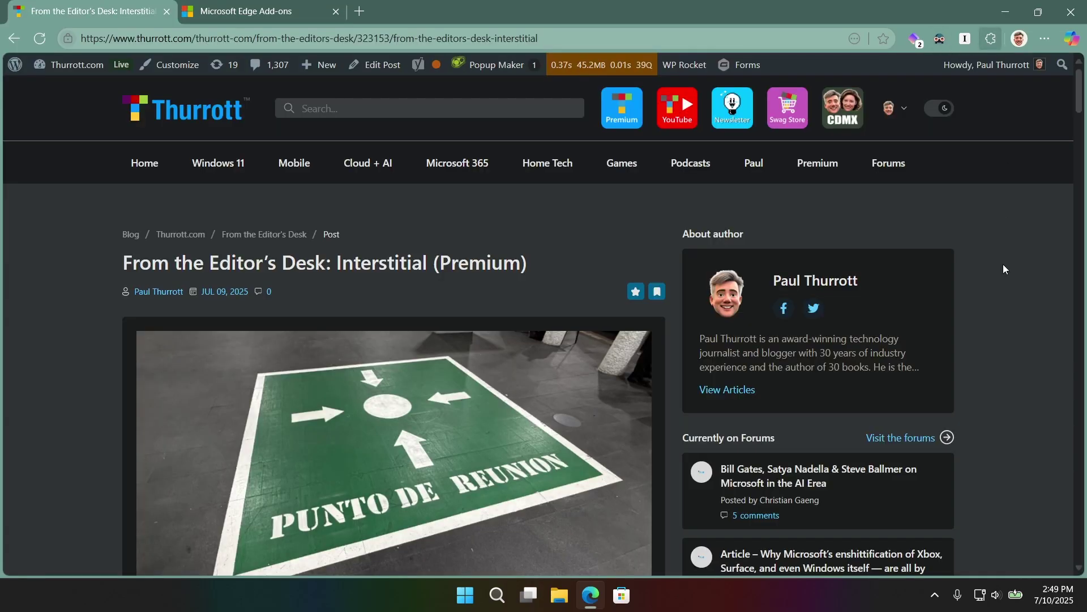
# - Open Manage extensions, then search Bing for 'chrome web store' in a new tab
pyautogui.click(947, 276)
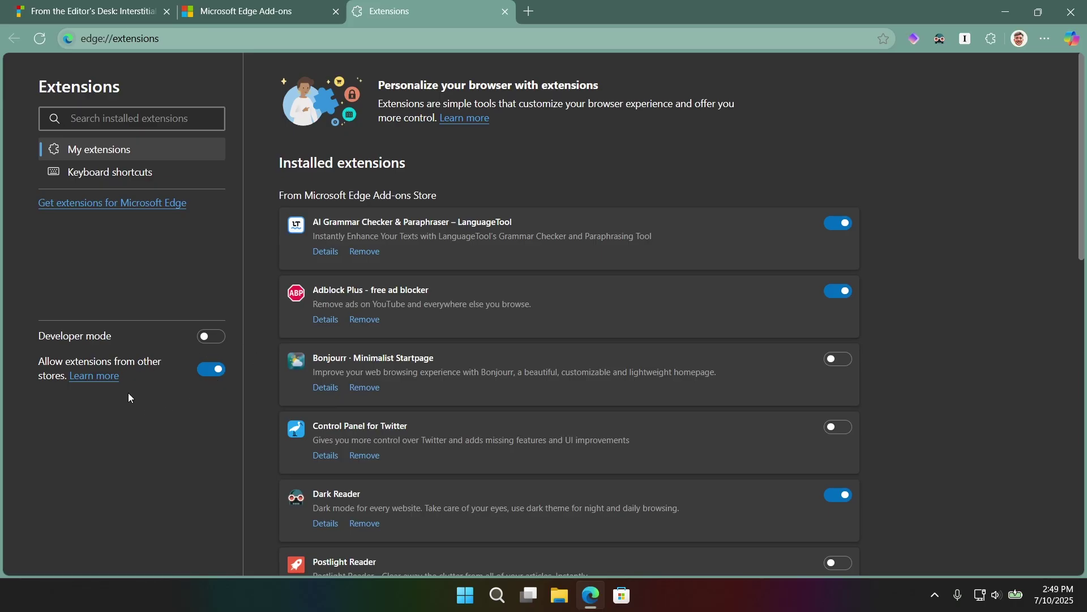
pyautogui.hotkey('ctrl', 't')
pyautogui.write('chrome web s')
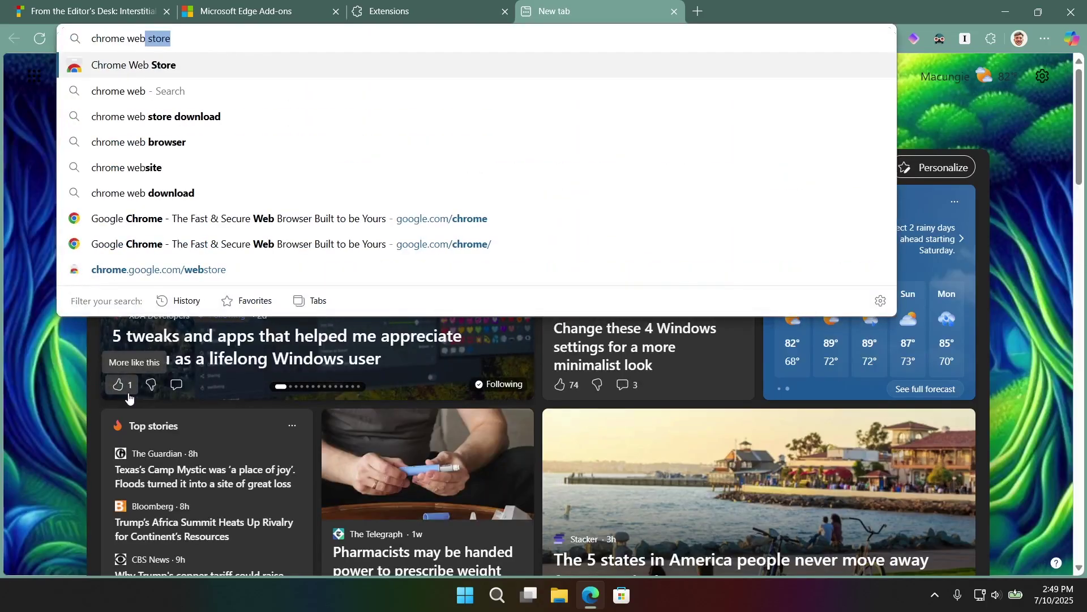
pyautogui.press('Return')
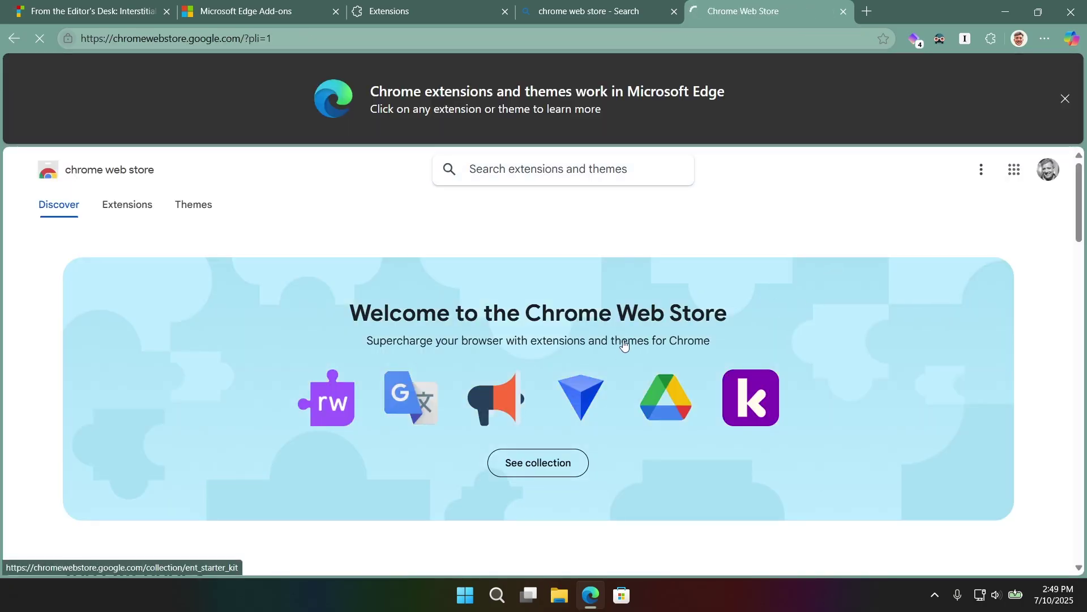
# - Open the Work essentials collection and the Read&Write for Google Chrome listing
pyautogui.scroll(-5, 625, 345)
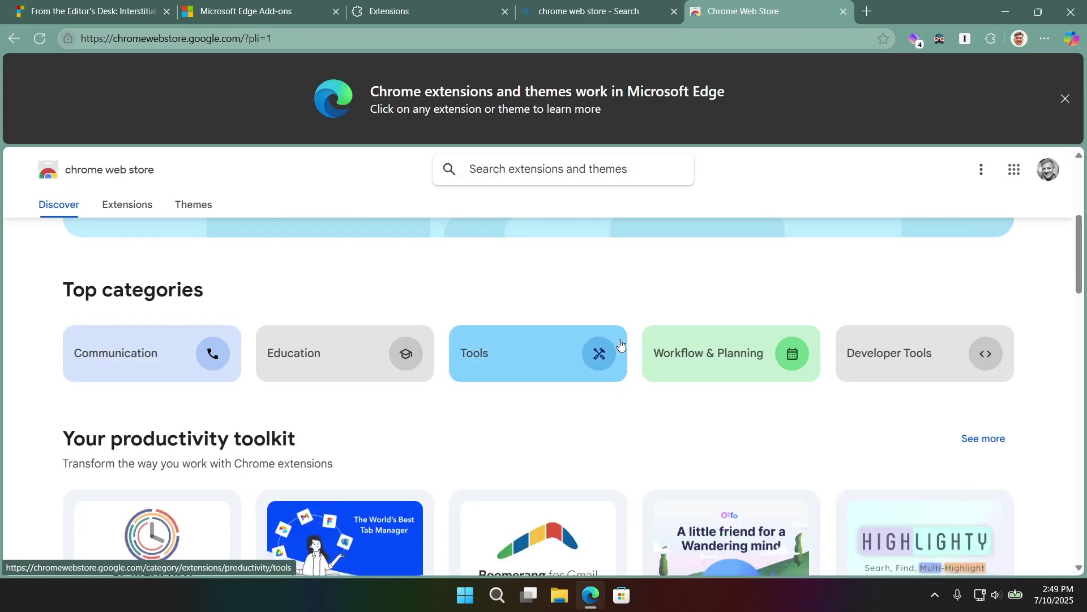
pyautogui.scroll(5, 482, 442)
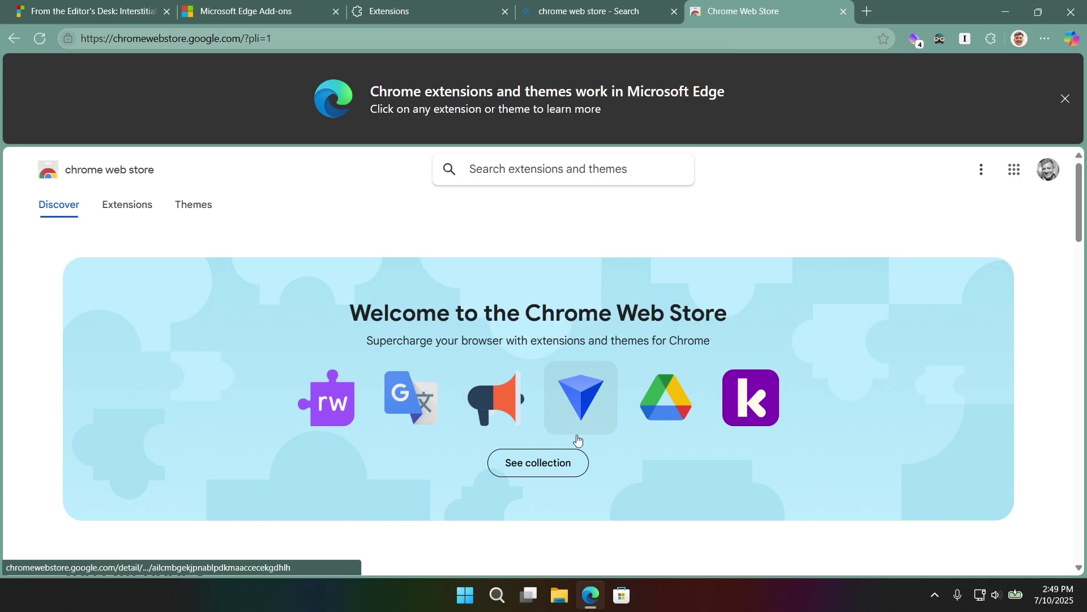
pyautogui.click(517, 458)
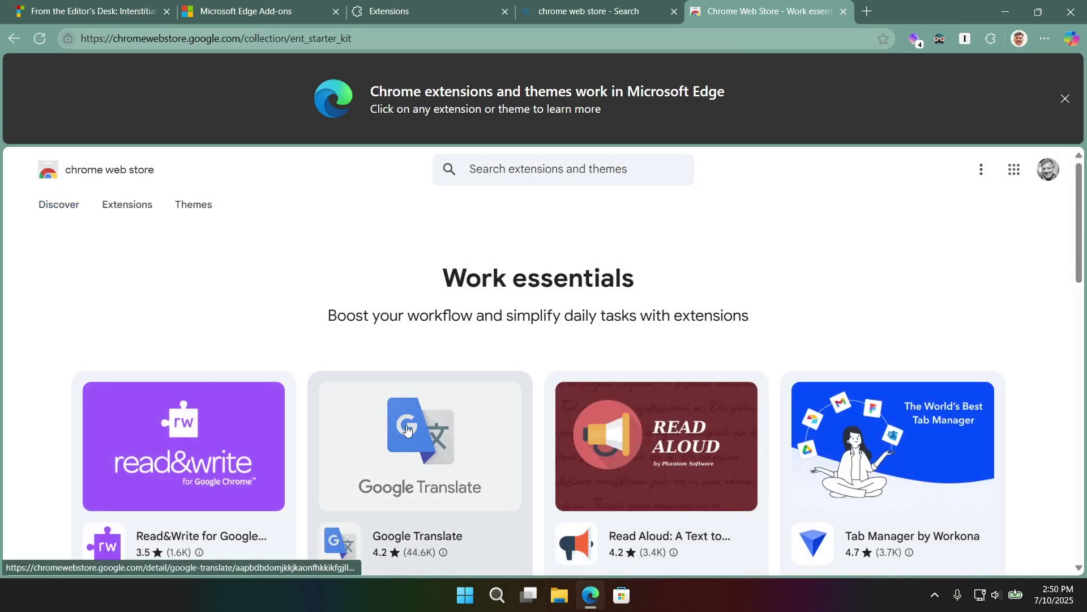
pyautogui.click(284, 440)
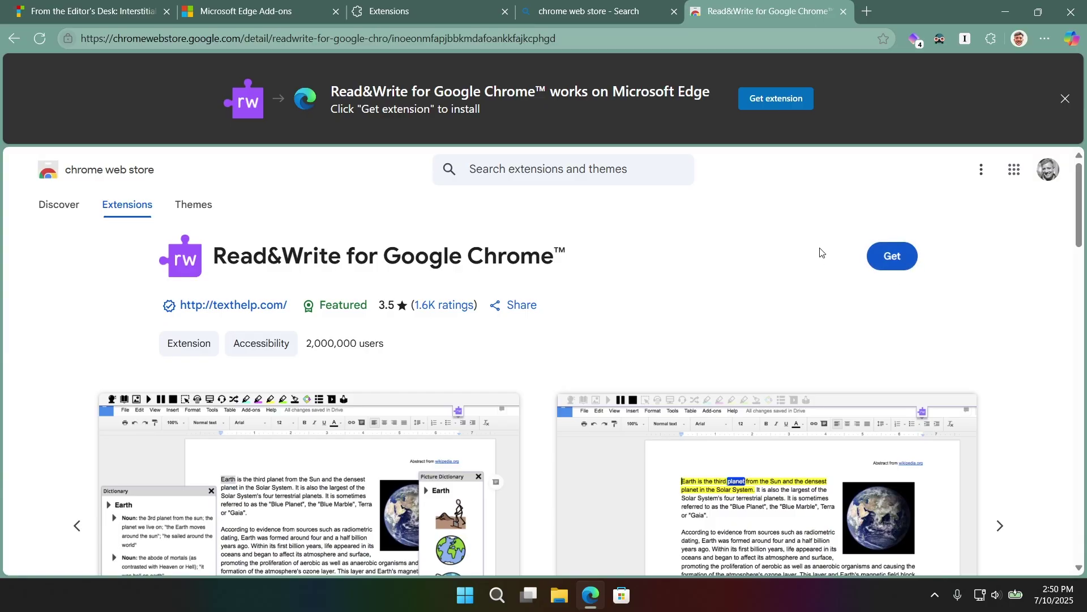
# - Close the Read&Write and search results tabs, reload the article, and minimize Edge
pyautogui.hotkey('ctrl', 'w')
pyautogui.hotkey('ctrl', 'w')
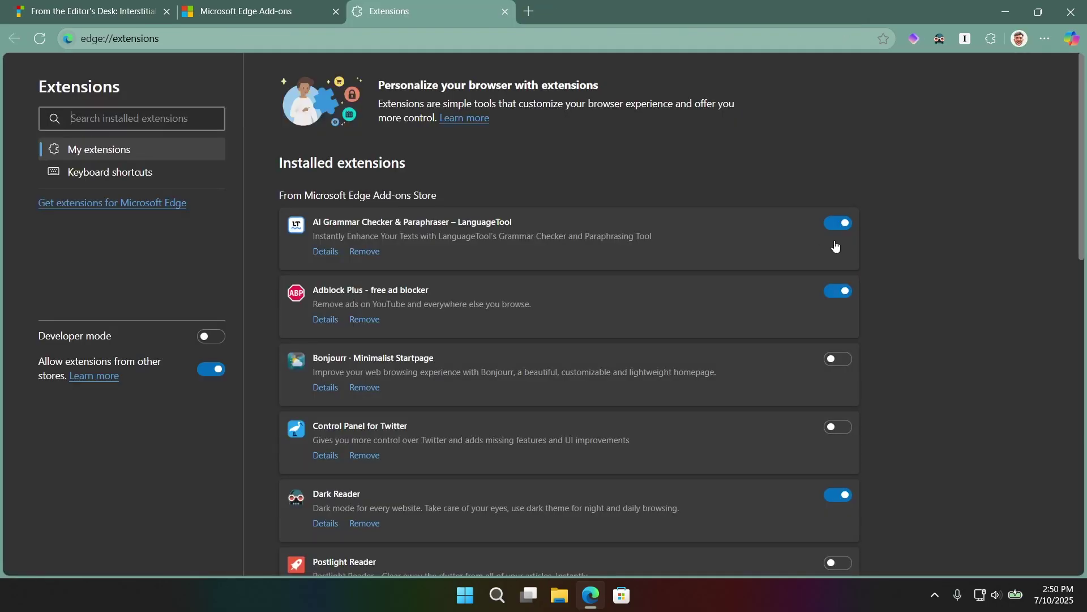
pyautogui.hotkey('ctrl', 'w')
pyautogui.hotkey('ctrl', 'w')
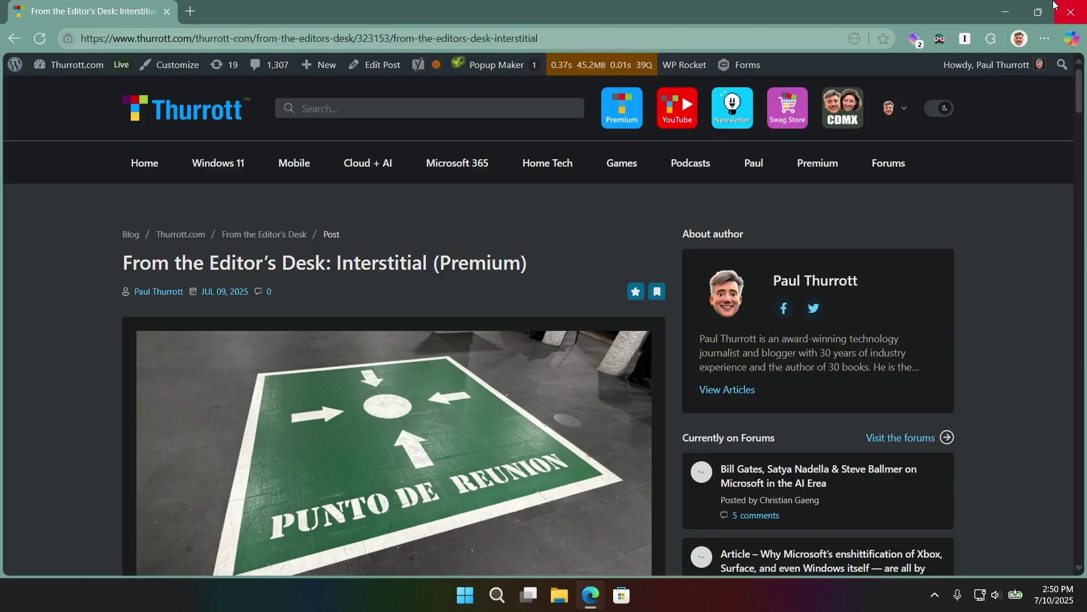
pyautogui.hotkey('ctrl', 'r')
pyautogui.click(1003, 20)
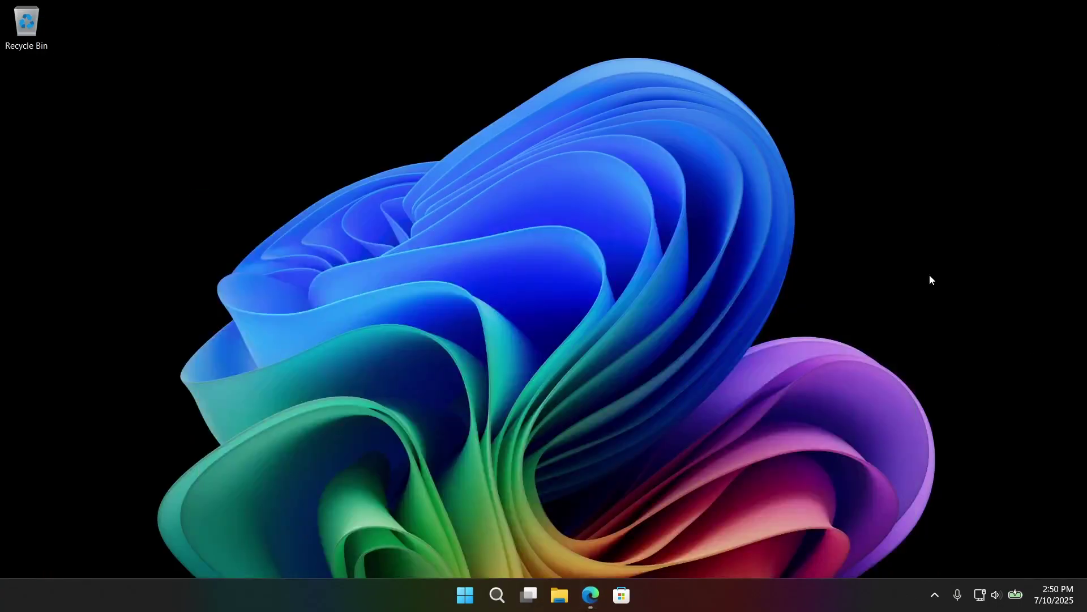